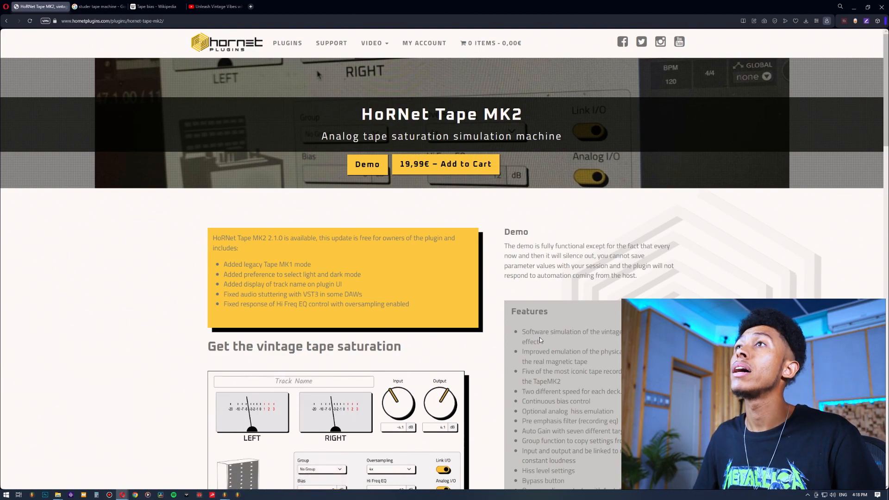
- Look over the HoRNet Tape MK2 product page and switch to the "Unleash Vintage Vibes" YouTube page
scroll(540, 338, "down", 2)
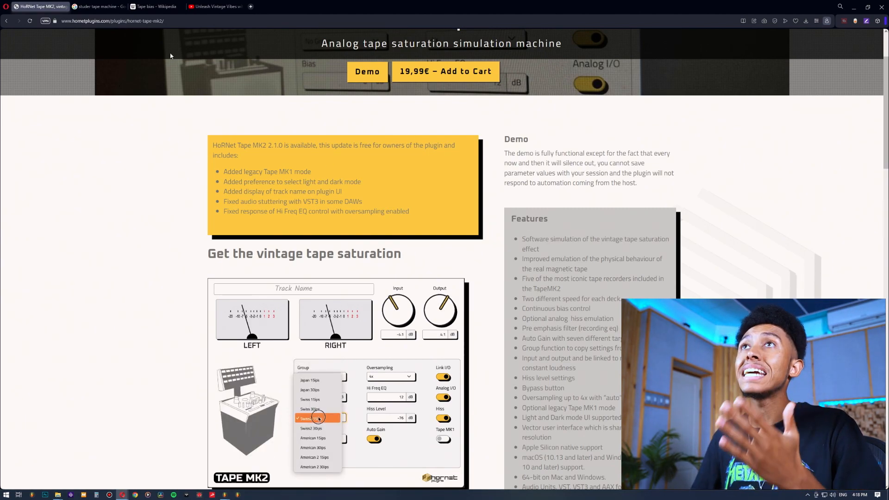
left_click(215, 6)
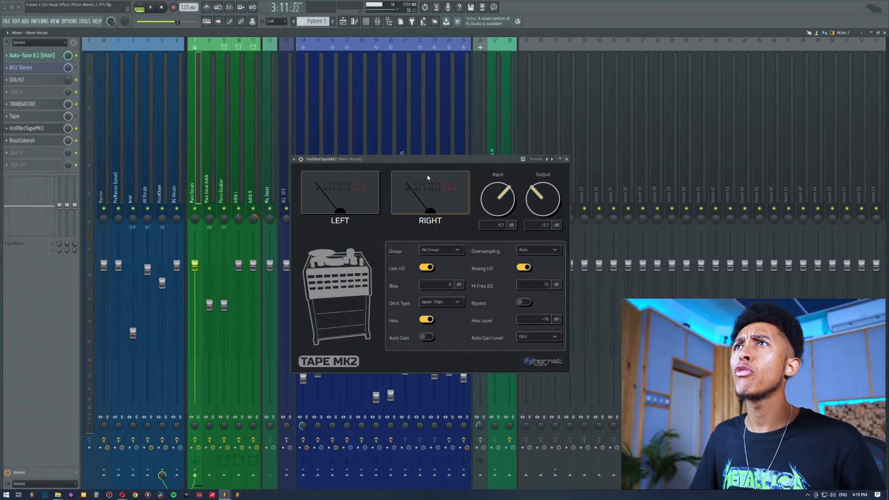
left_click_drag(422, 160, 417, 154)
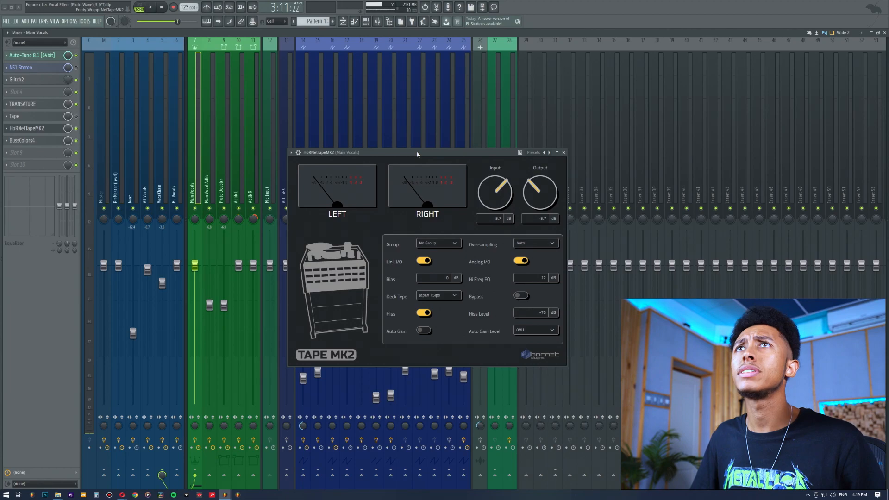
left_click_drag(417, 154, 410, 147)
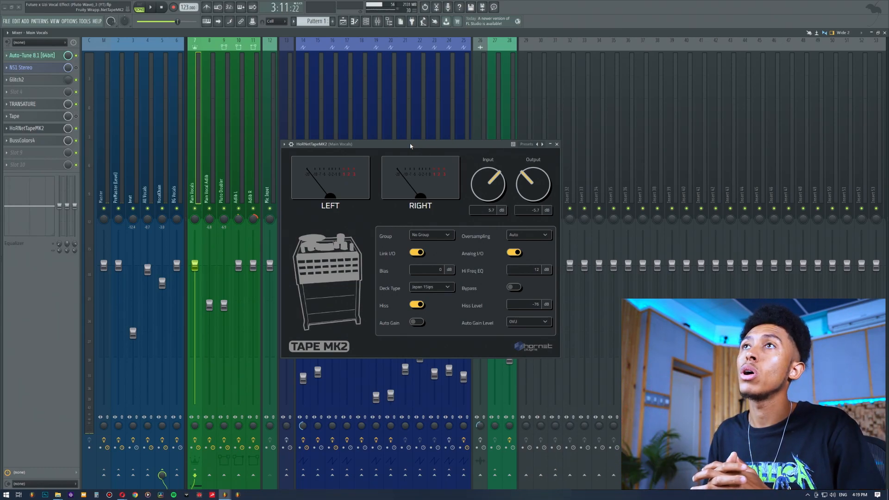
left_click_drag(410, 146, 409, 148)
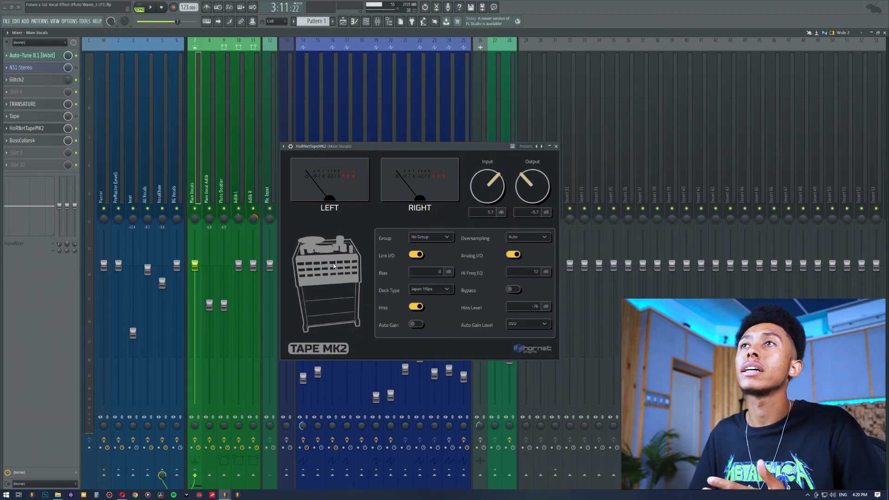
- Try the tape plugin's Swiss 30ips, American 30ips and American 2 30ips deck types on Main Vocals
left_click(436, 289)
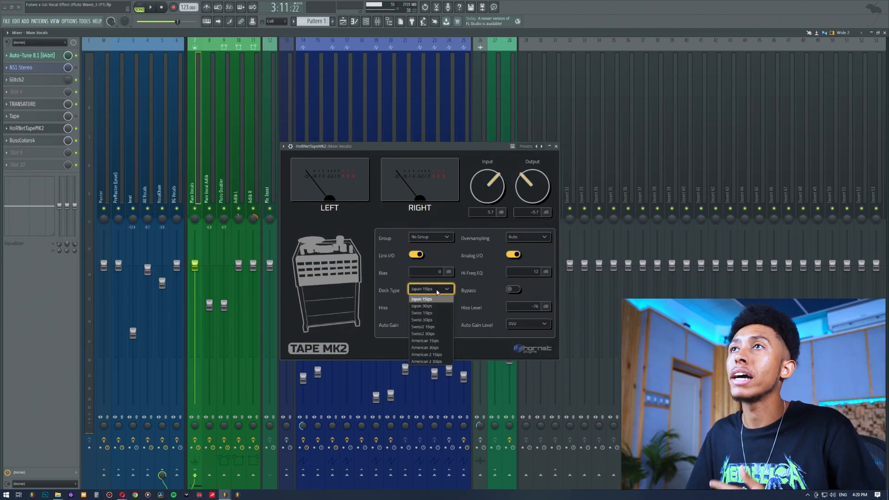
left_click(435, 319)
left_click(432, 291)
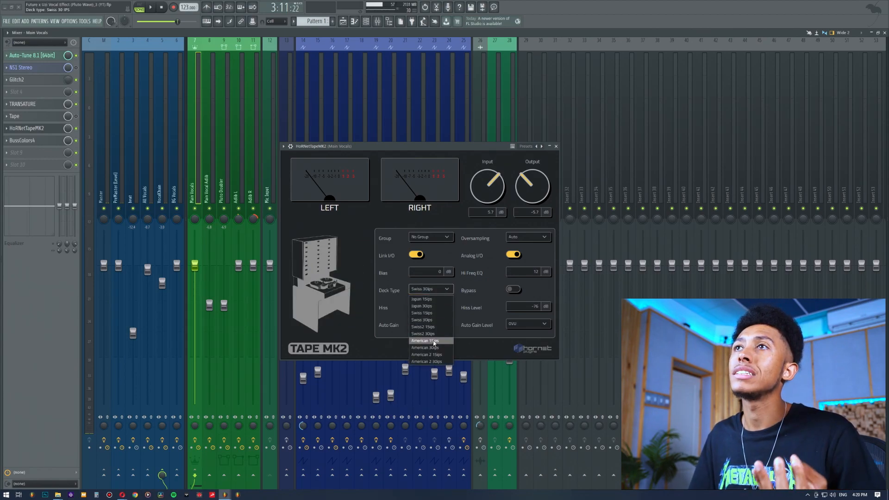
left_click(433, 346)
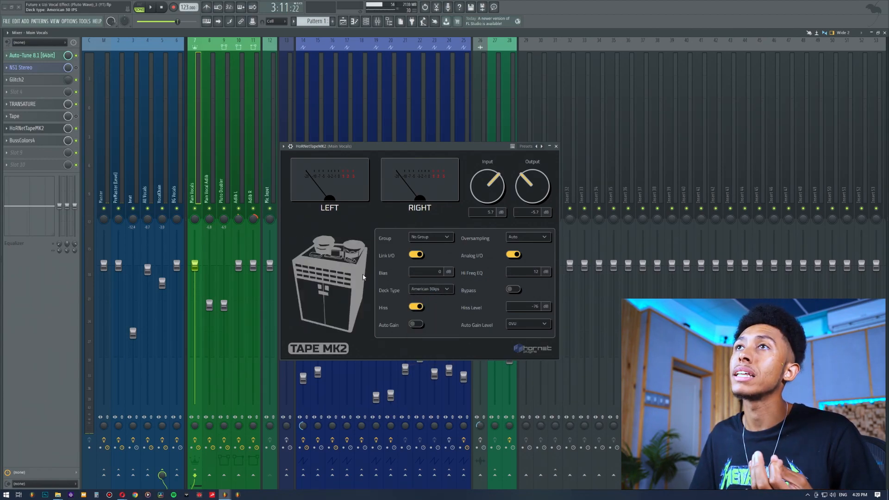
left_click(437, 291)
left_click(428, 361)
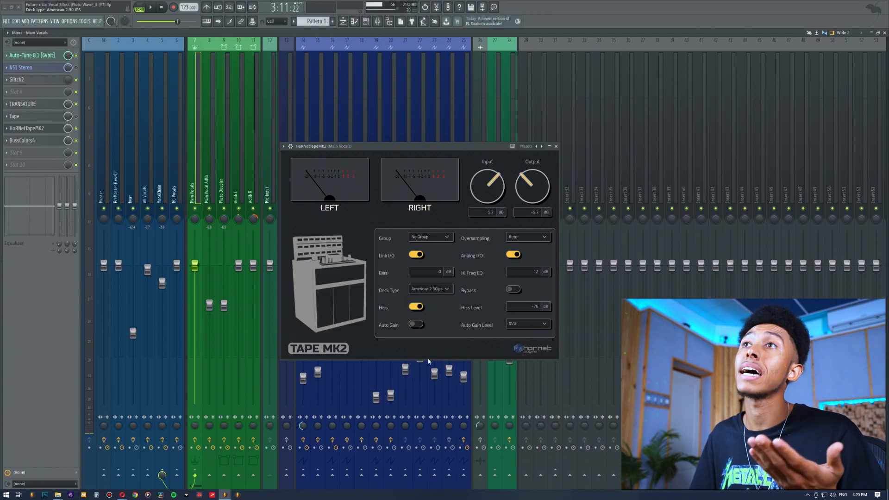
- Switch the tape plugin's deck type between the Japan and Swiss 30ips machines, finishing on Japan 30ips
left_click(431, 290)
left_click(432, 296)
left_click(431, 290)
left_click(431, 304)
left_click(425, 290)
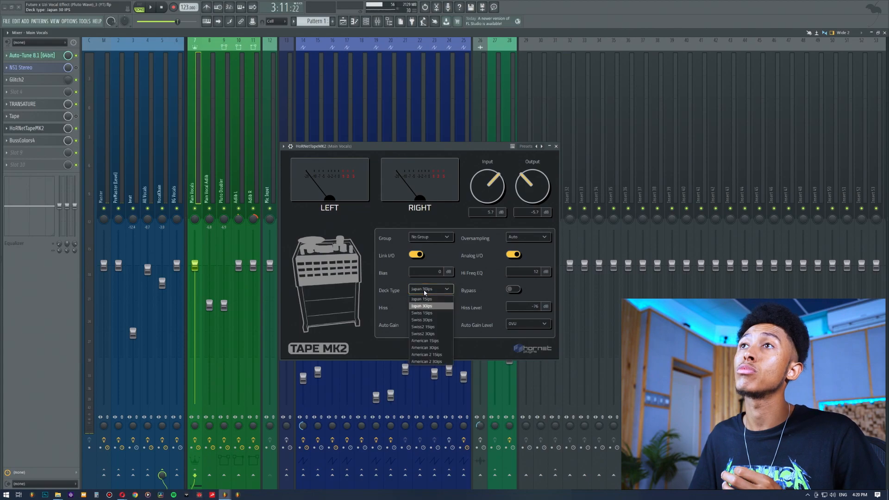
left_click(425, 321)
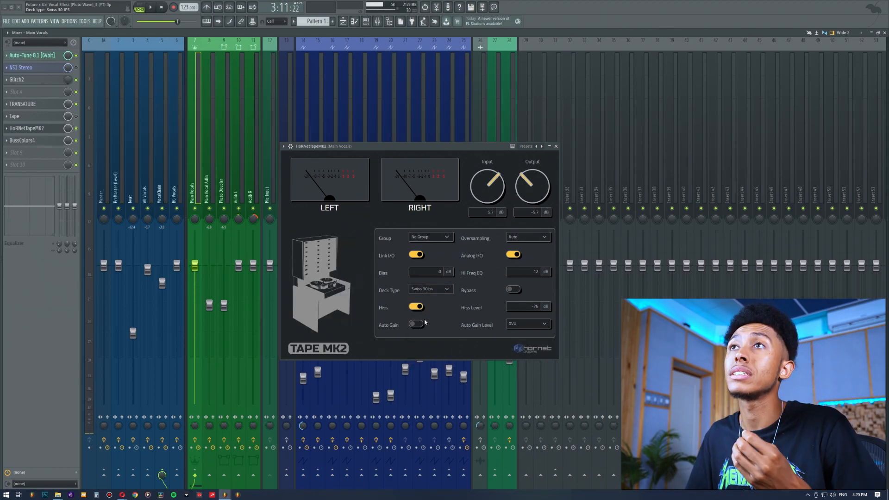
left_click(428, 291)
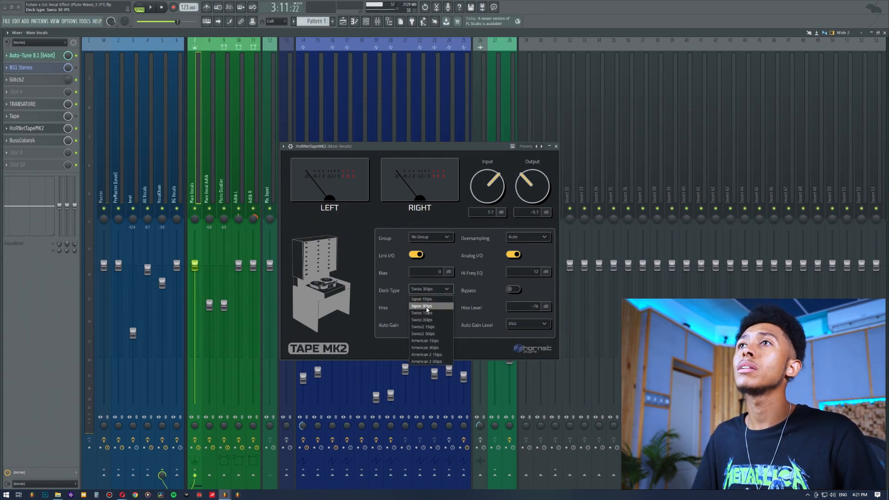
left_click(427, 309)
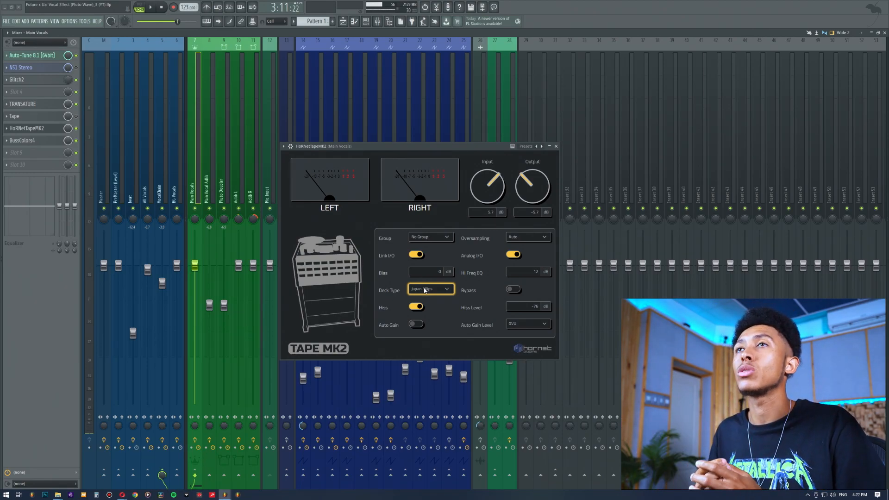
- Look at the effect slots of the ALL SFX and beat mixer tracks, going back to the Main Vocals tape plugin each time
left_click_drag(393, 152, 401, 143)
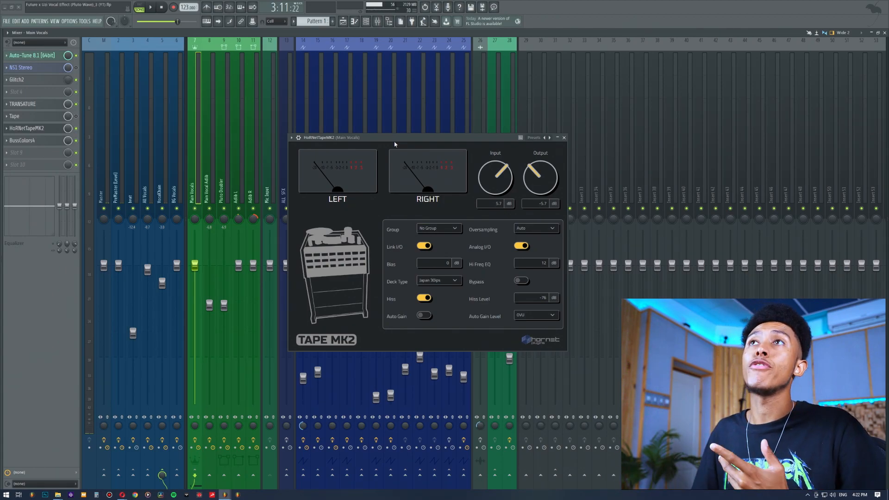
left_click(283, 68)
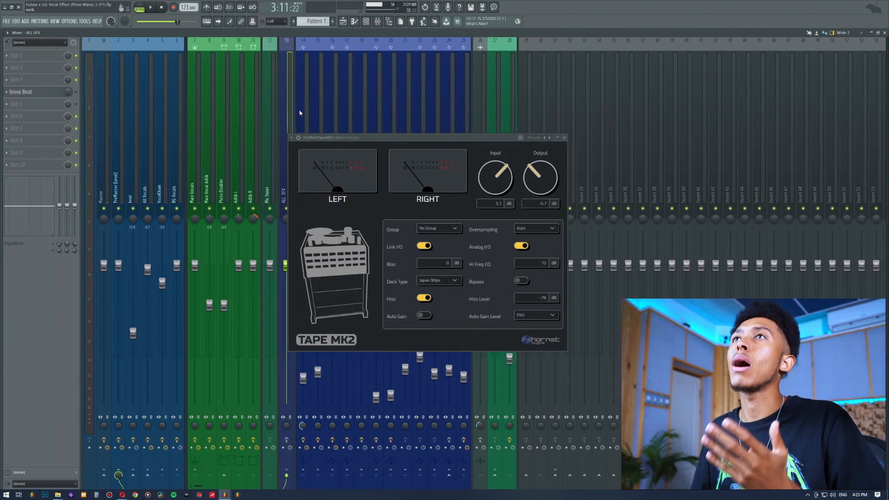
left_click_drag(316, 139, 306, 145)
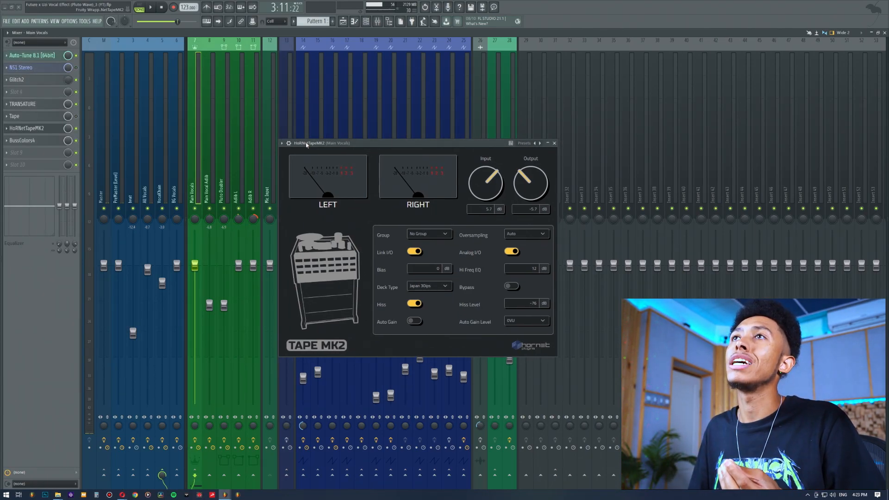
left_click(131, 188)
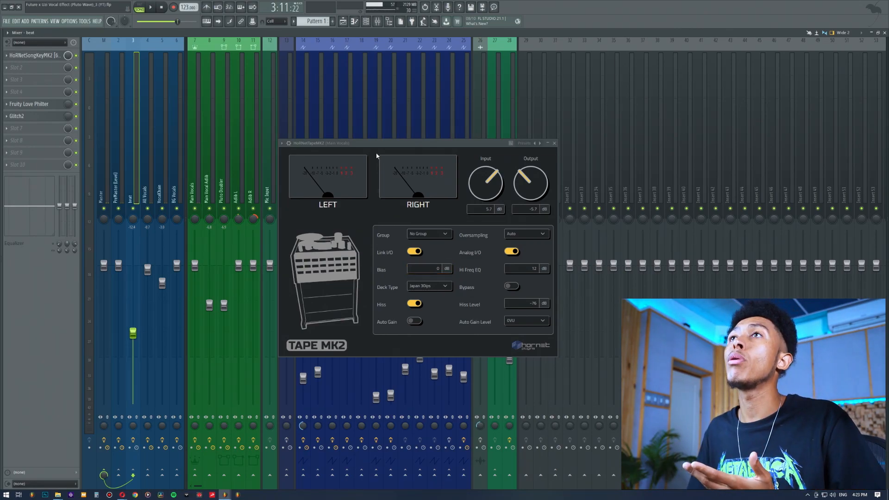
left_click_drag(377, 145, 430, 144)
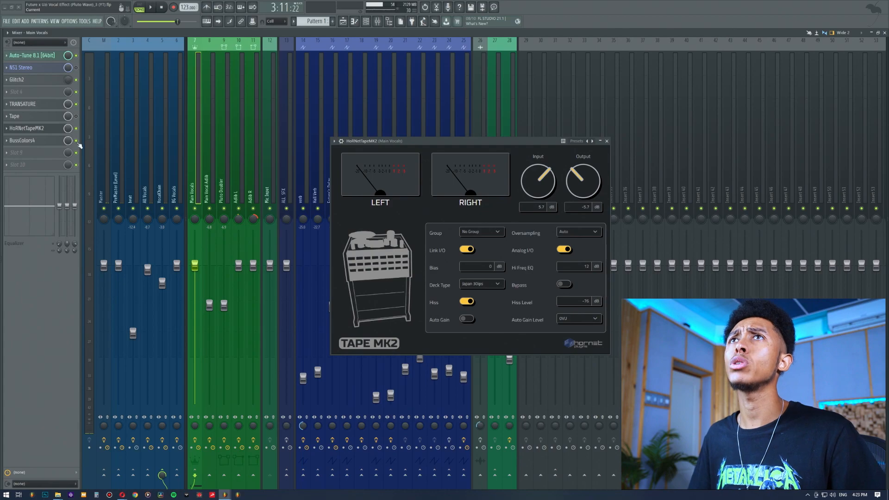
- Close the HoRNet Tape MK2 window and view the playlist arrangement before returning to the Main Vocals mixer slots
left_click(39, 129)
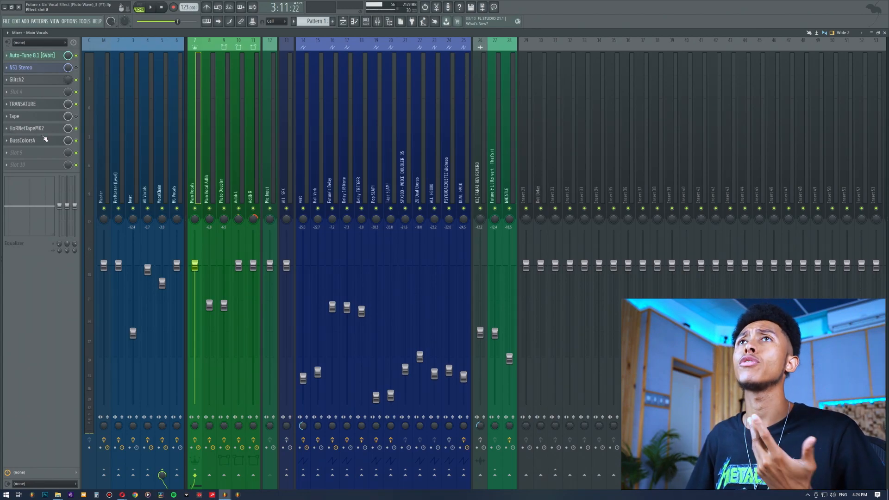
left_click(343, 23)
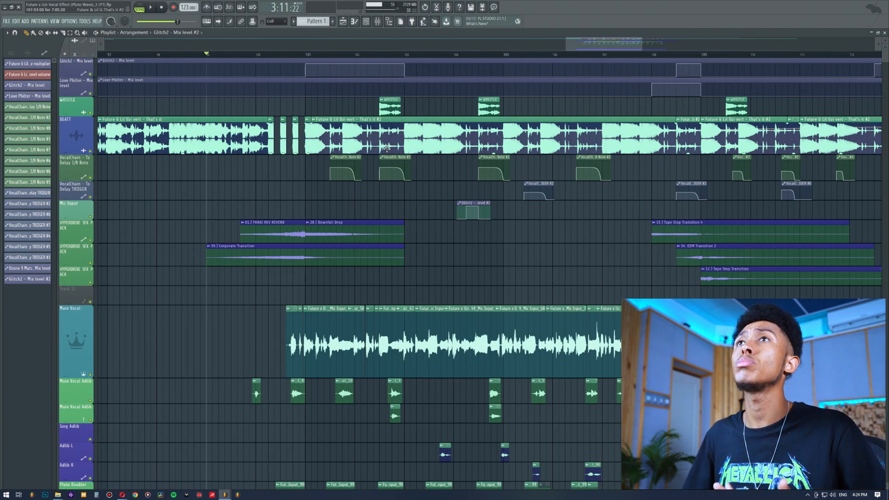
left_click(378, 27)
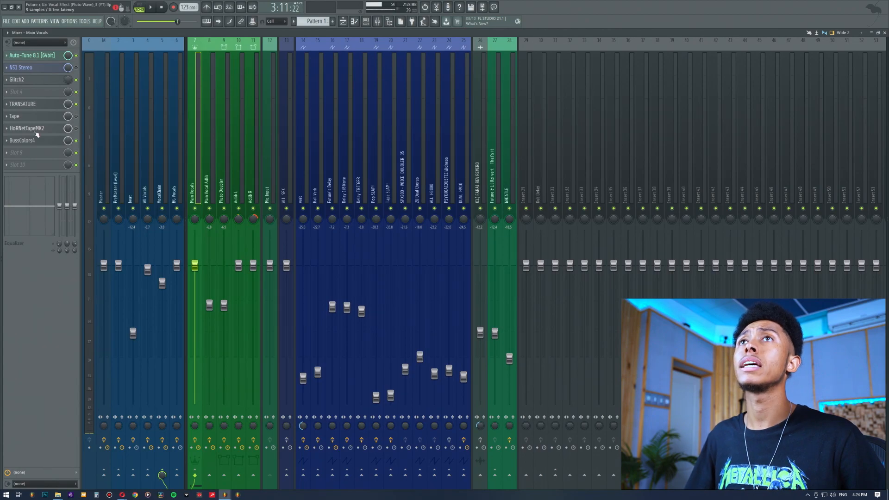
left_click(36, 134)
left_click(37, 134)
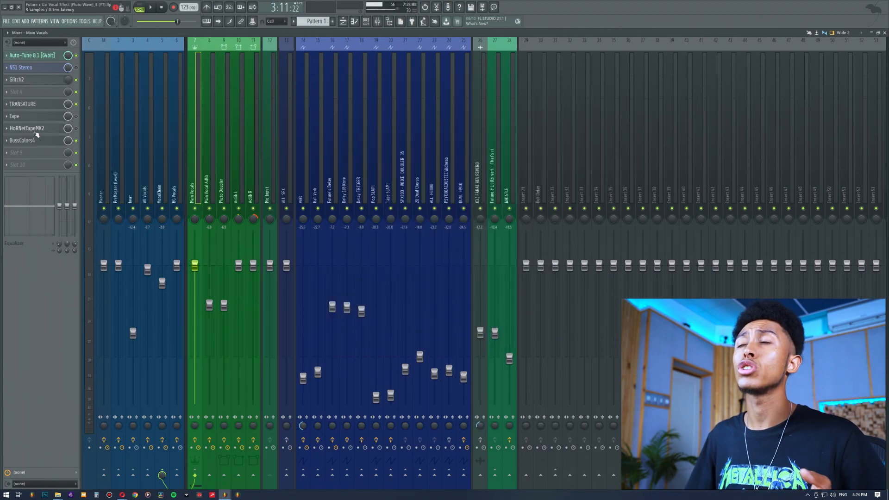
- Play the song with the tape plugin window closed, following the playback in the playlist, and return to the mixer
key("space")
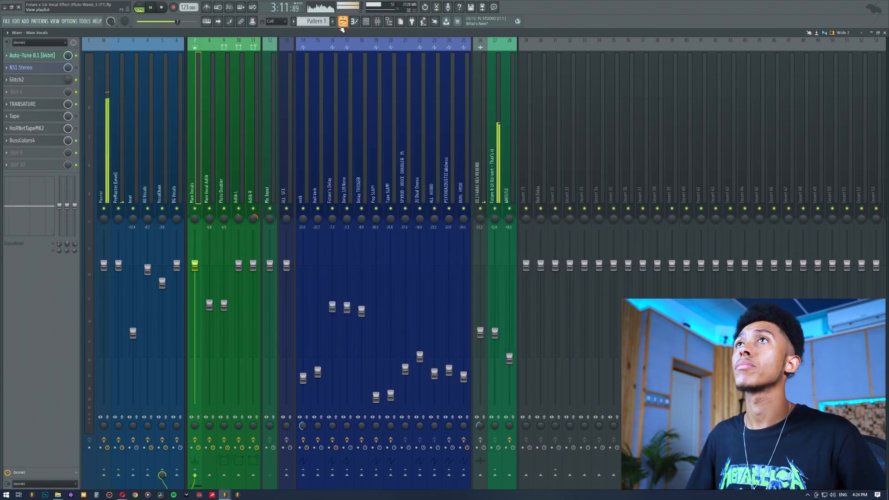
key("F5")
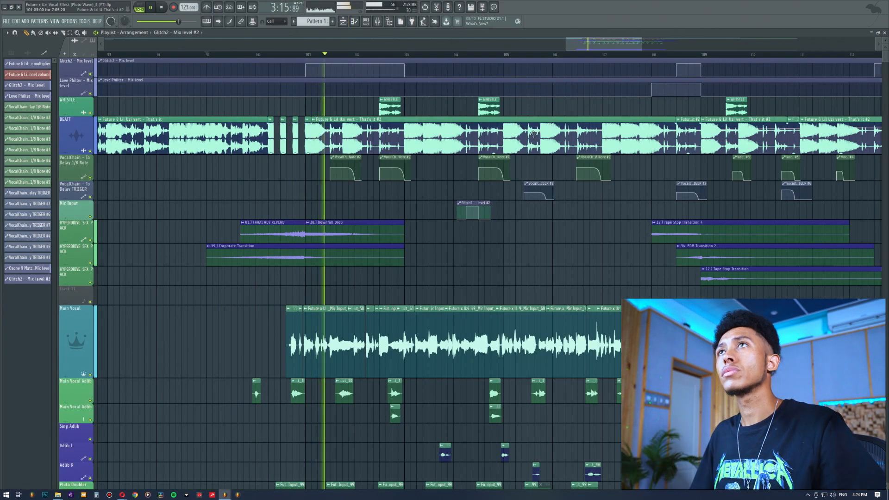
left_click_drag(621, 43, 638, 41)
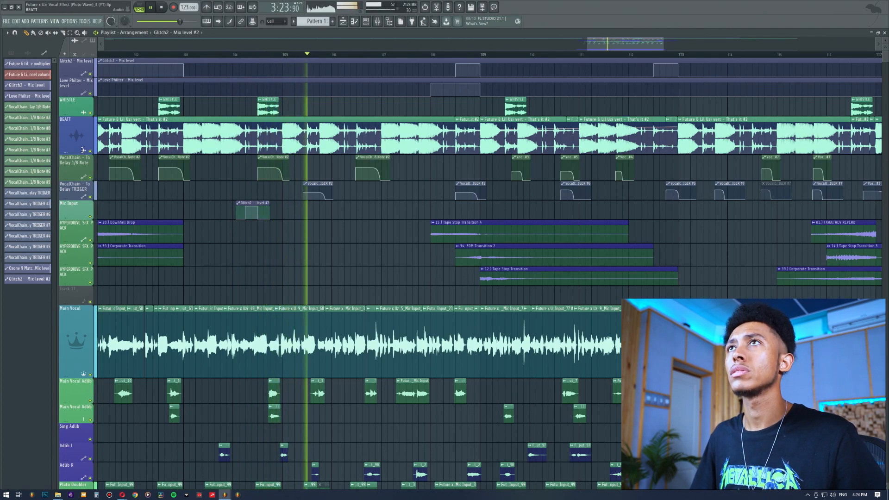
left_click_drag(83, 151, 82, 153)
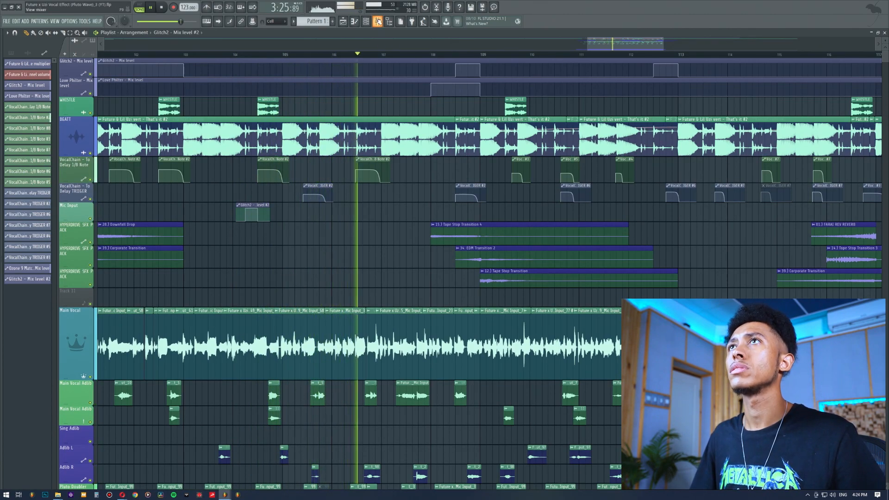
key("F9")
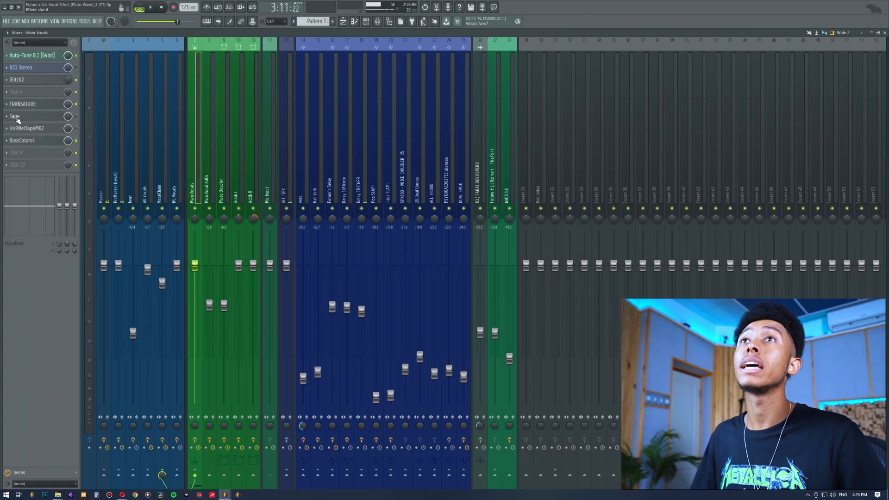
- Reopen HoRNet Tape MK2 from the Main Vocals effect slots and place its window over the middle mixer tracks
left_click(44, 104)
left_click(44, 104)
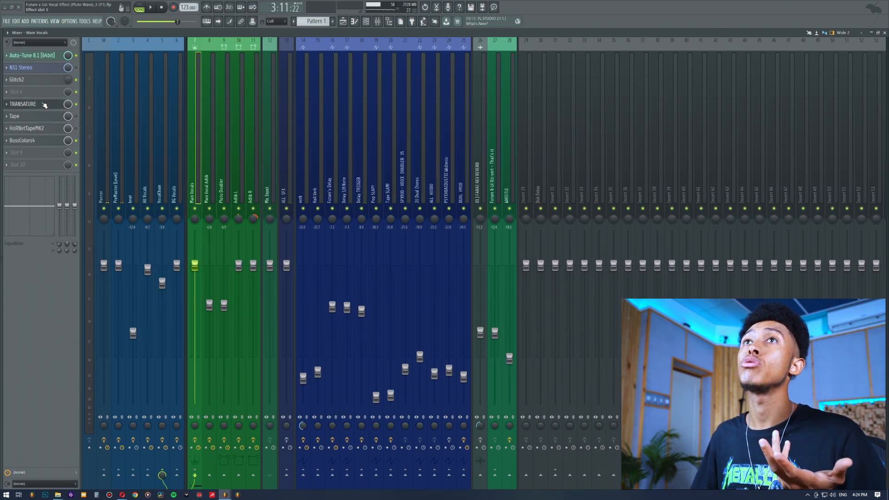
left_click(40, 129)
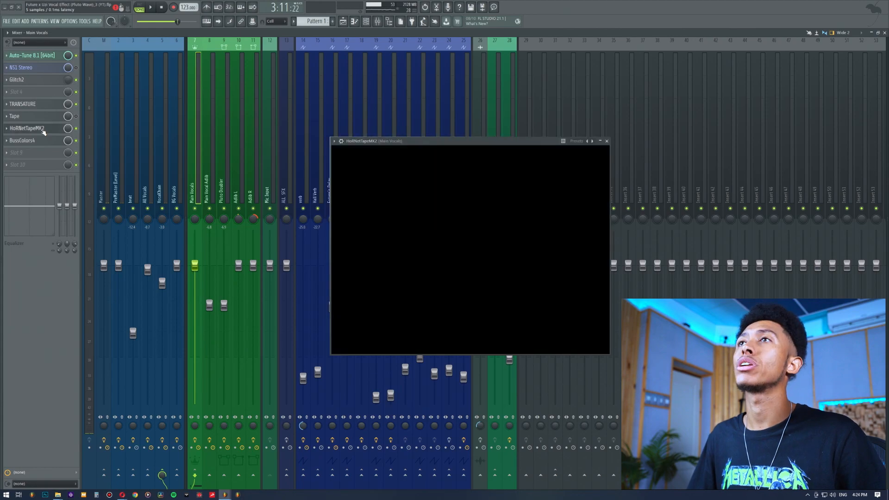
left_click_drag(410, 142, 352, 142)
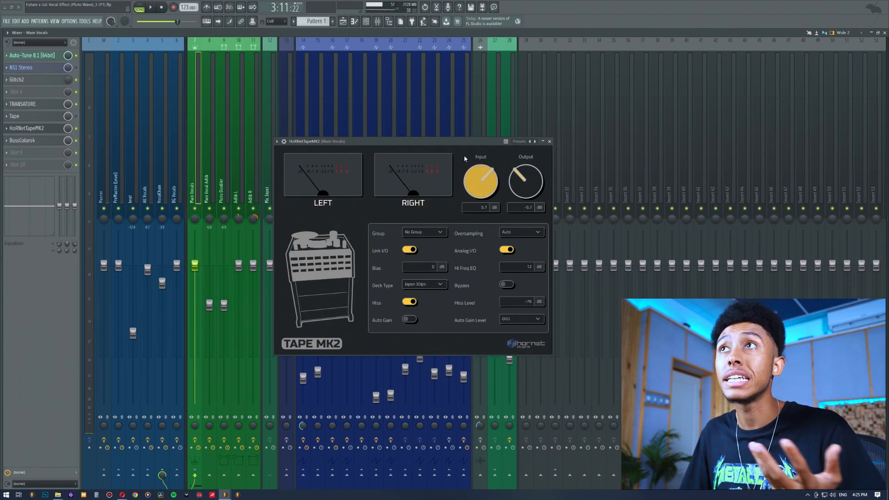
- Play the song while auditioning the Swiss2 30ips and Swiss 30ips decks, and set the deck type to American 2 30ips
key("space")
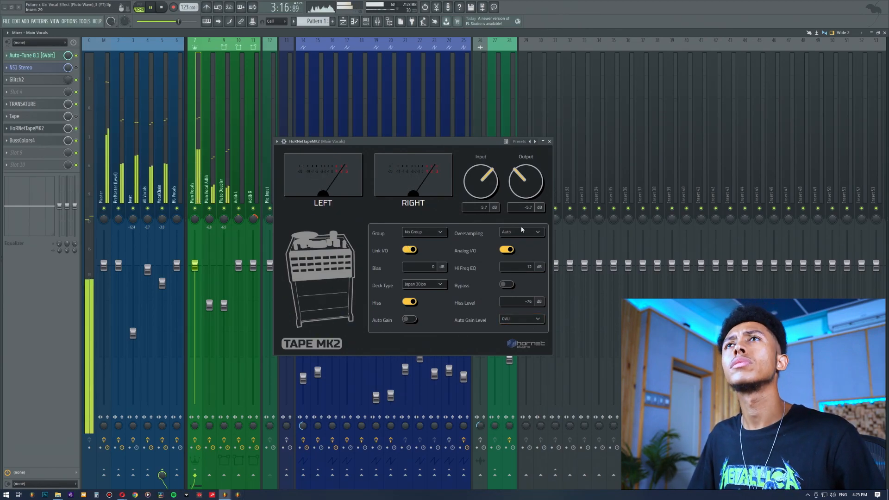
left_click(418, 284)
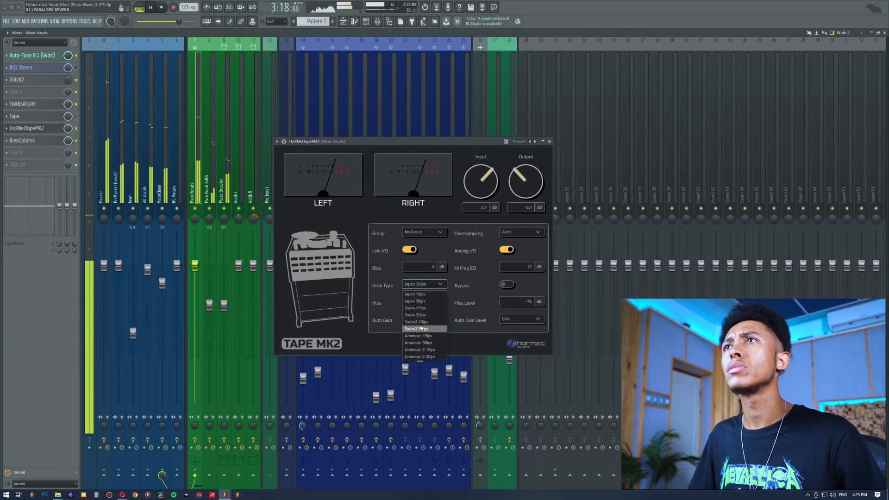
left_click(416, 329)
left_click(419, 284)
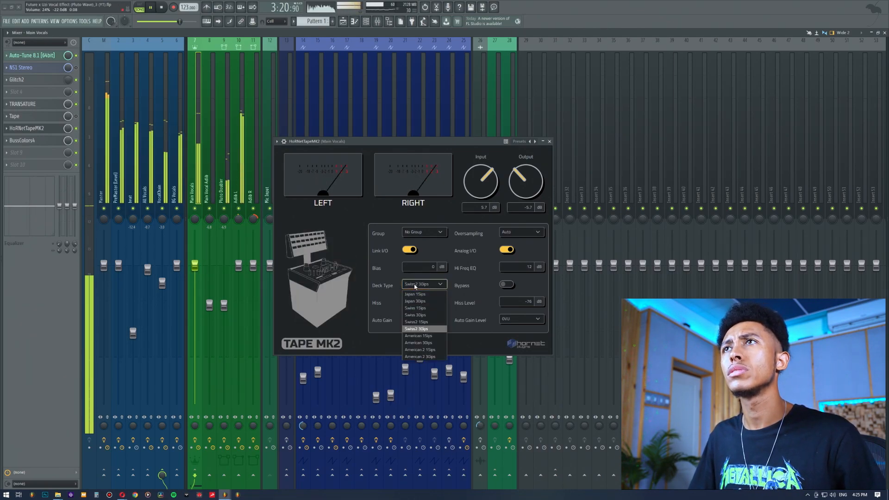
left_click(417, 315)
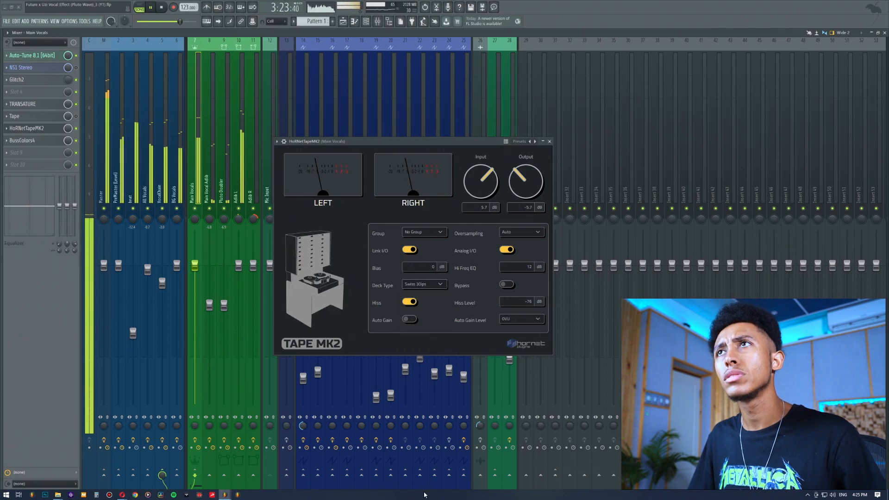
left_click(423, 284)
left_click(418, 356)
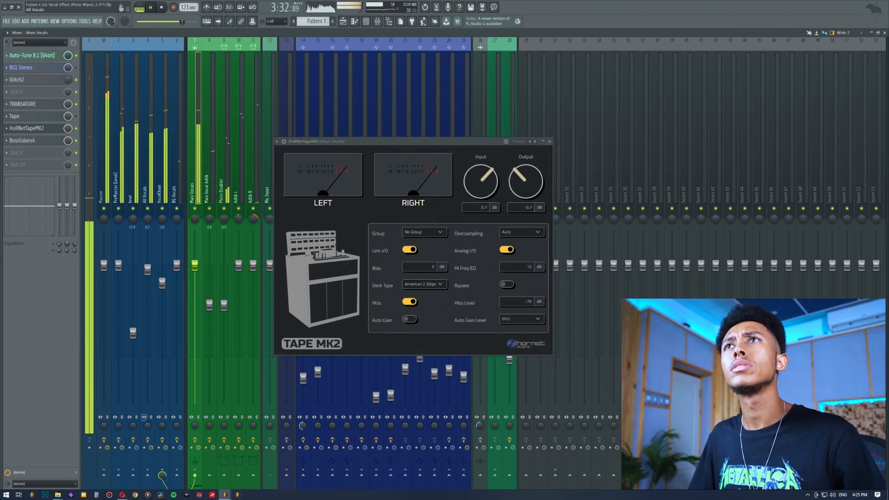
- Try a higher Bias on the tape plugin during playback, reset it to 0 dB, and stop the song
mouse_move(421, 268)
left_mouse_down()
mouse_move(422, 291)
mouse_move(424, 247)
mouse_move(432, 267)
left_mouse_up()
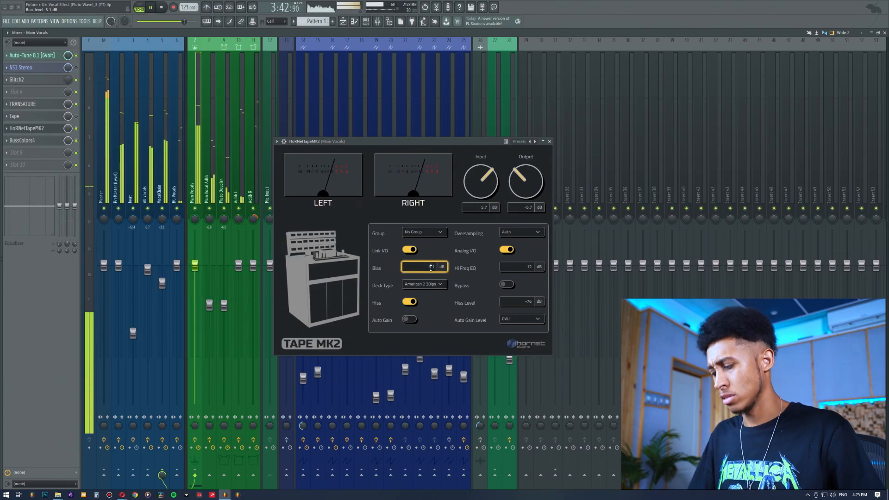
type("0")
key("Return")
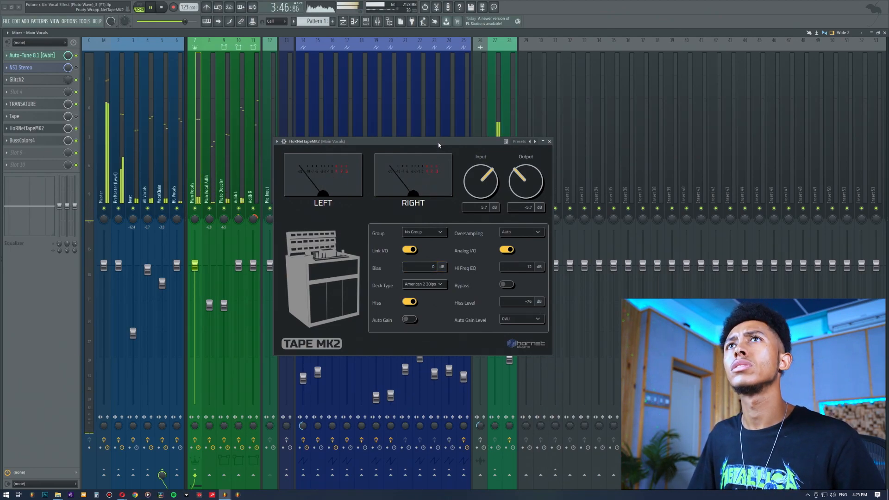
key("space")
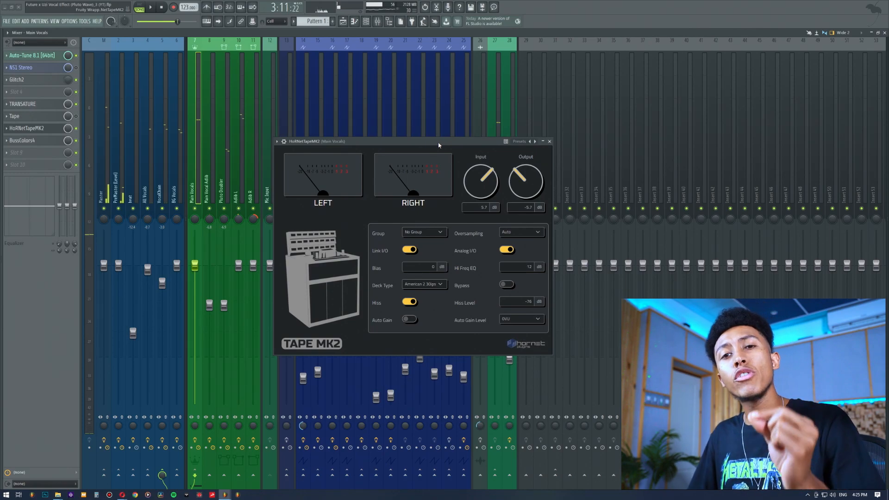
left_click(422, 284)
left_click(386, 298)
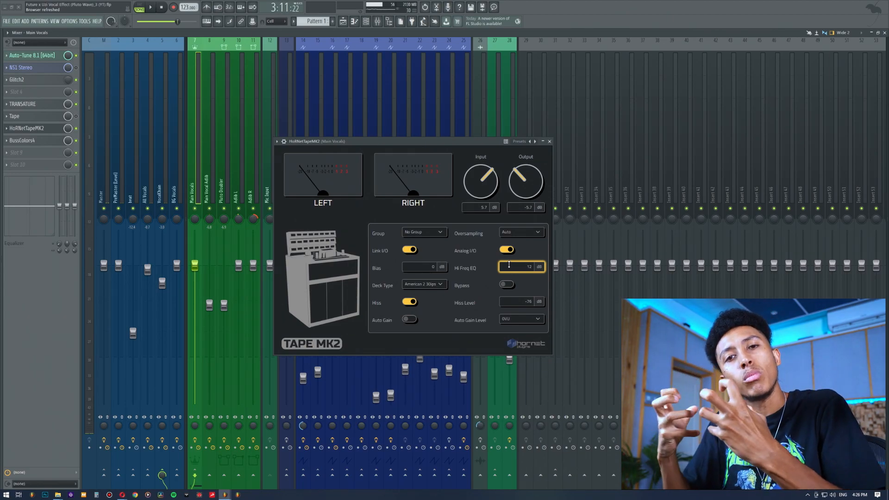
left_click_drag(425, 145, 429, 160)
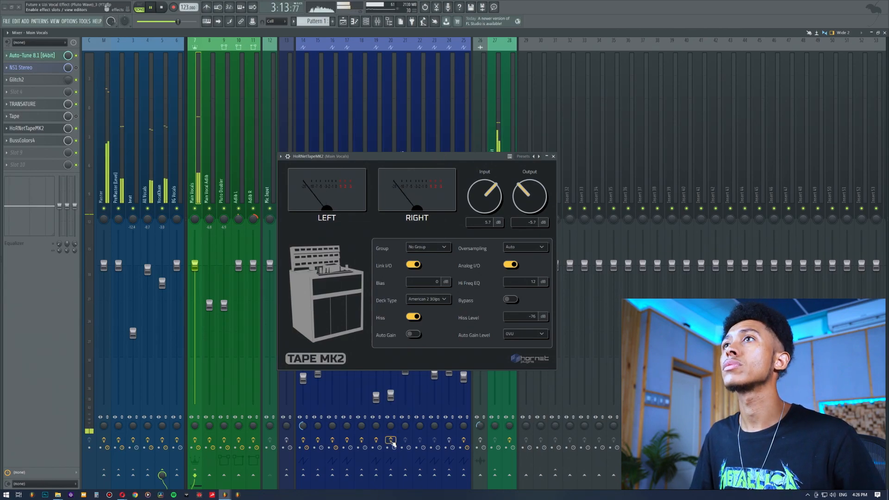
- Play the song while pushing the linked tape input up to 18 dB, and bring it back down to 5.4 dB
left_click_drag(484, 197, 475, 164)
left_click_drag(477, 196, 476, 168)
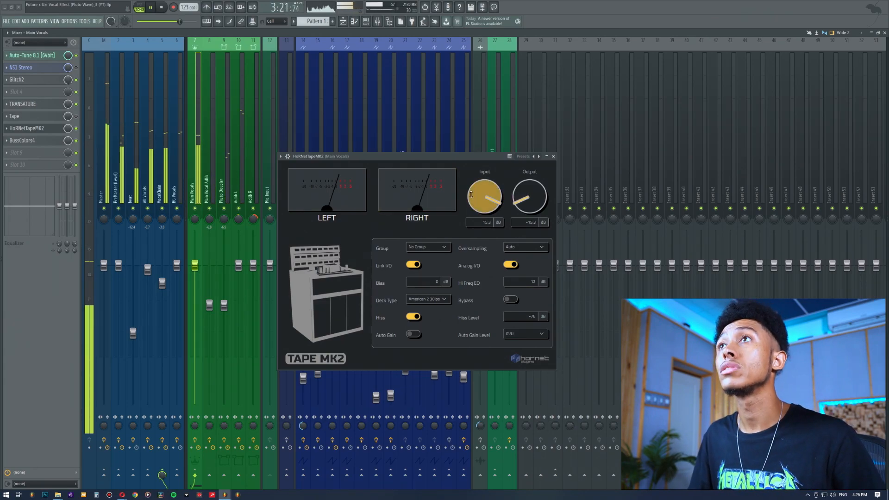
left_click_drag(473, 195, 469, 170)
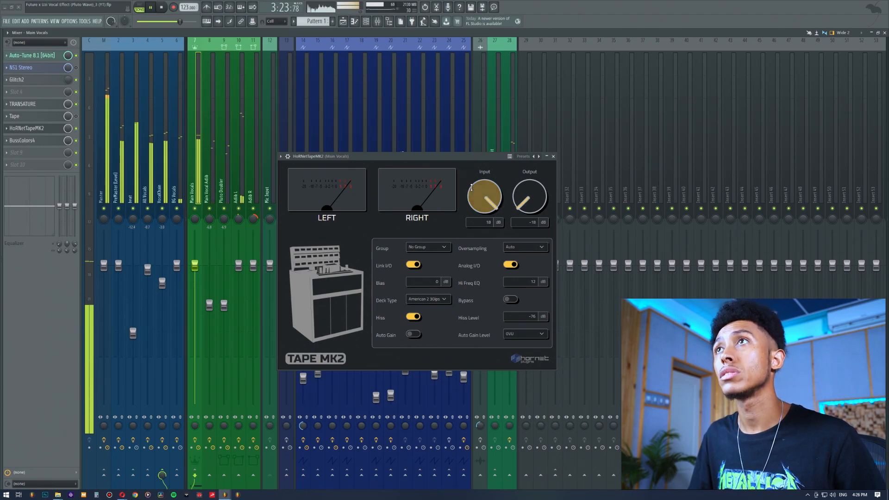
left_click_drag(484, 197, 469, 304)
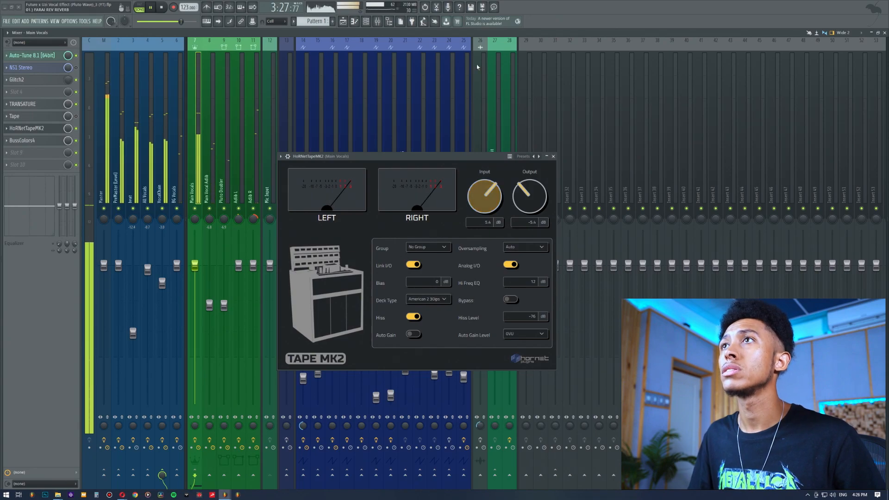
- Set the deck type to Japan 30ips and audition the Hi Freq EQ at 22.6 dB before resetting it to 12 dB
left_click(432, 299)
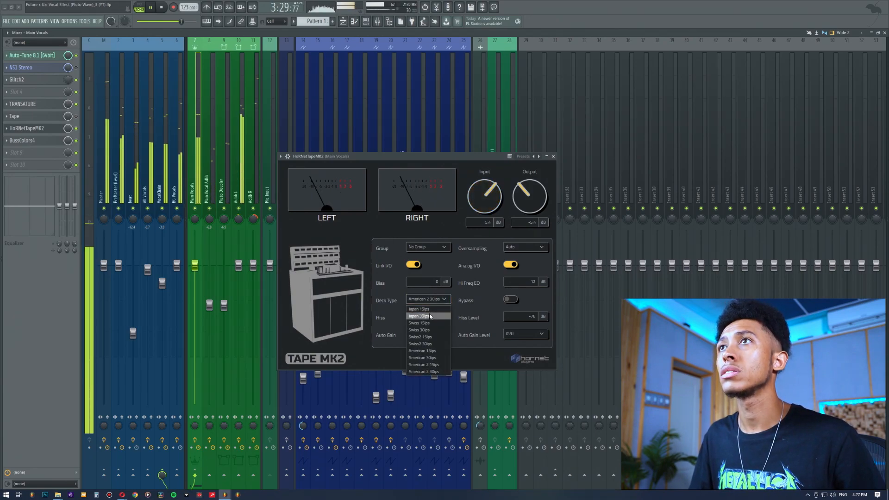
left_click(427, 316)
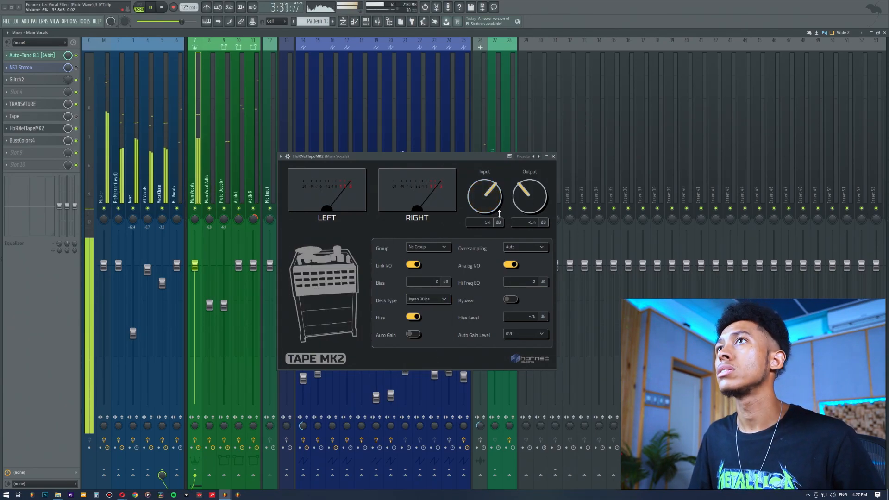
left_click_drag(518, 281, 515, 248)
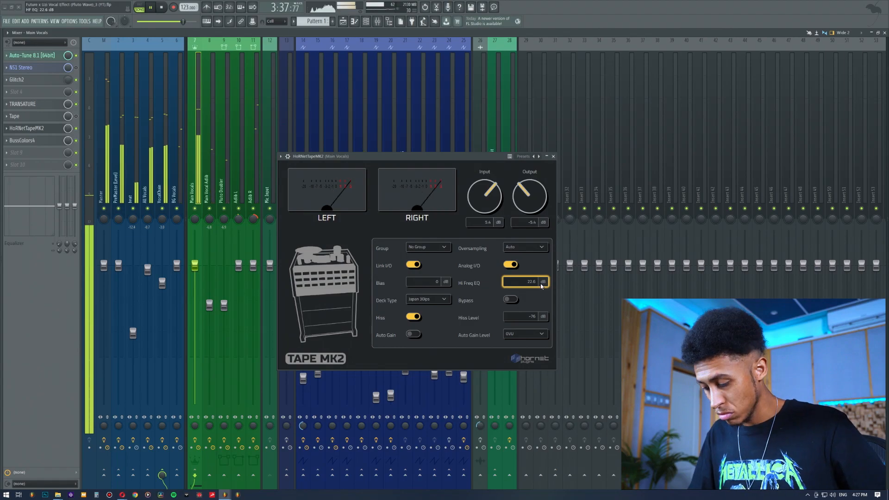
double_click(522, 284)
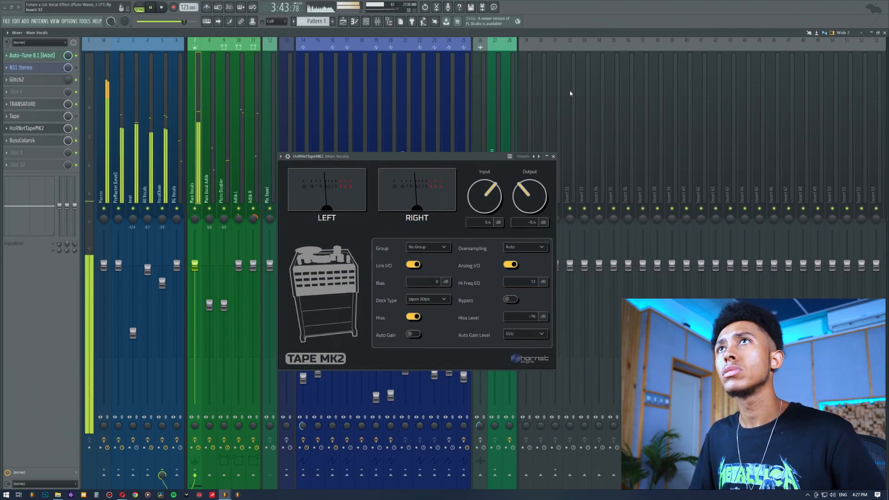
left_click_drag(430, 157, 429, 155)
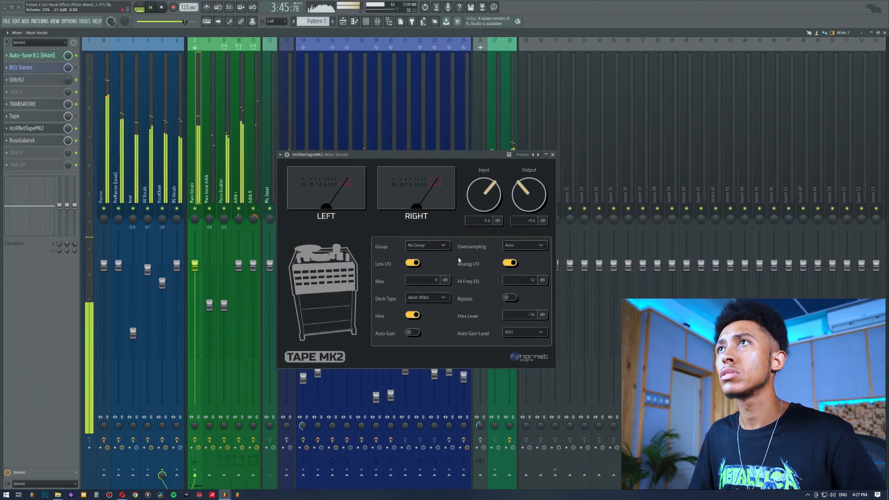
key("space")
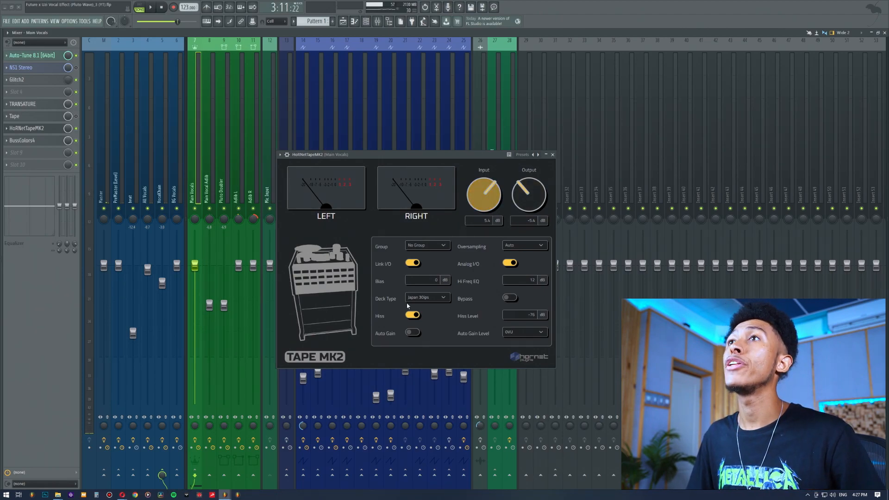
- Unlink input and output, raise the output to -0.1 dB, and relink them with the input at 5.2 dB
left_click(413, 263)
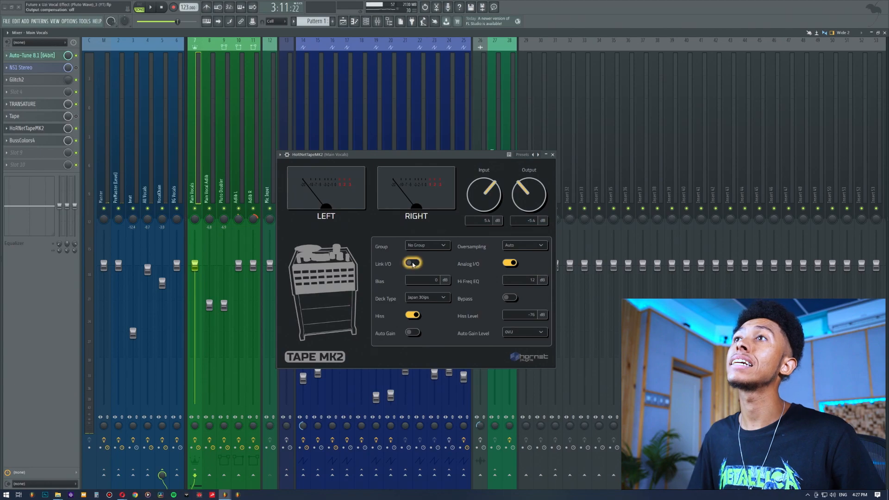
left_click_drag(526, 204, 530, 144)
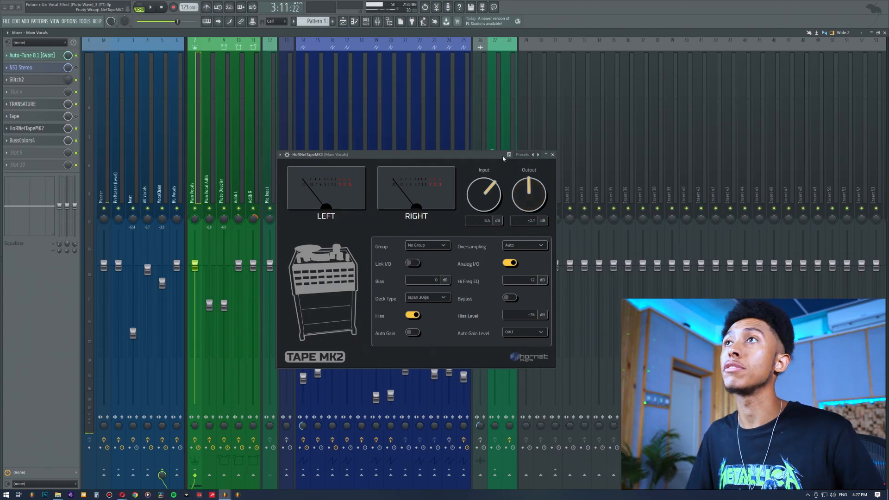
left_click(413, 263)
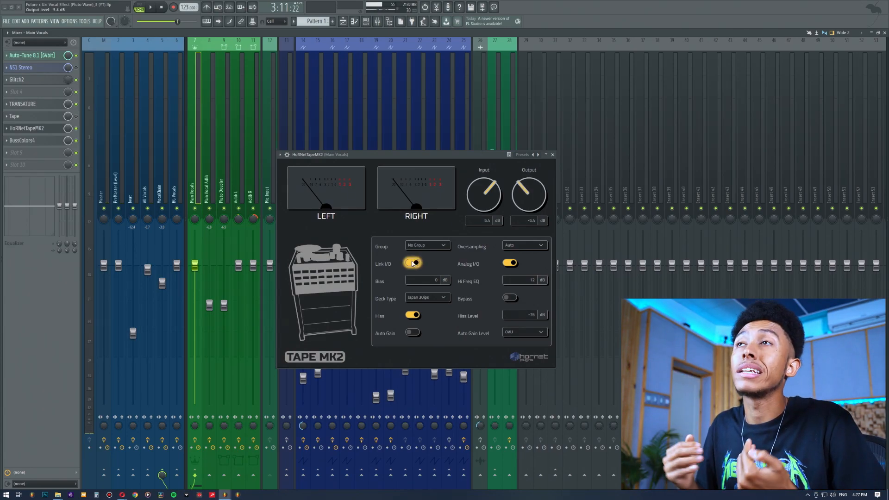
left_click_drag(483, 191, 483, 192)
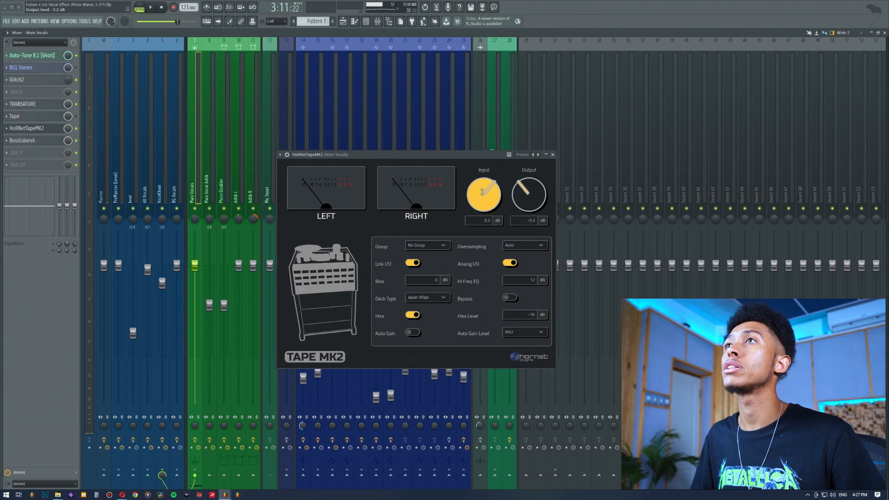
- Remove HoRNet Tape MK2 from the Main Vocals track and load it into effect slot 2 of the All Vocals bus
left_click(7, 128)
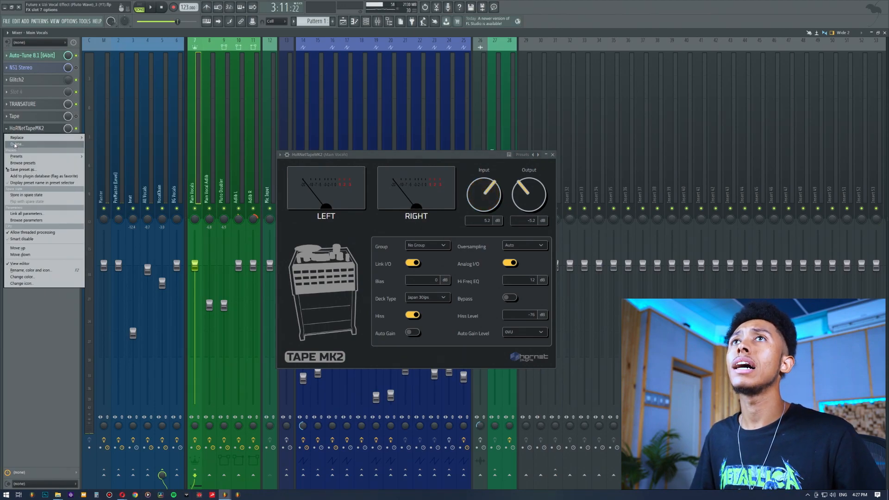
left_click(15, 145)
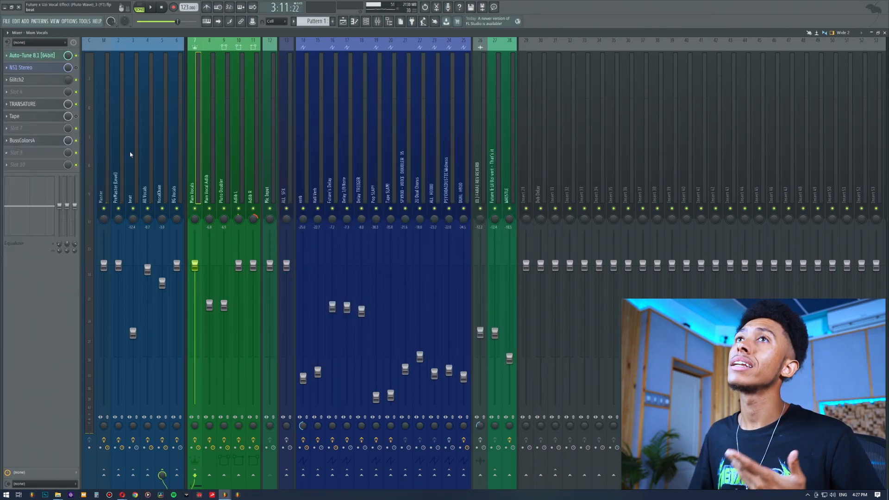
left_click(146, 176)
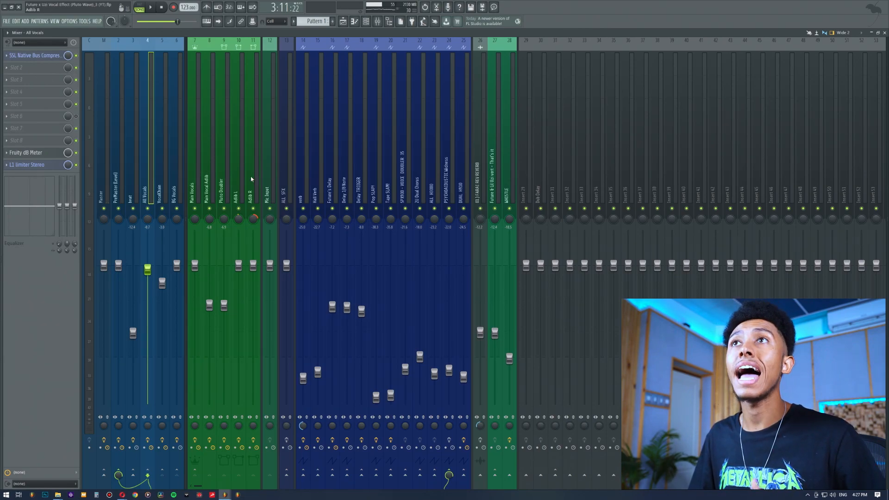
left_click(31, 71)
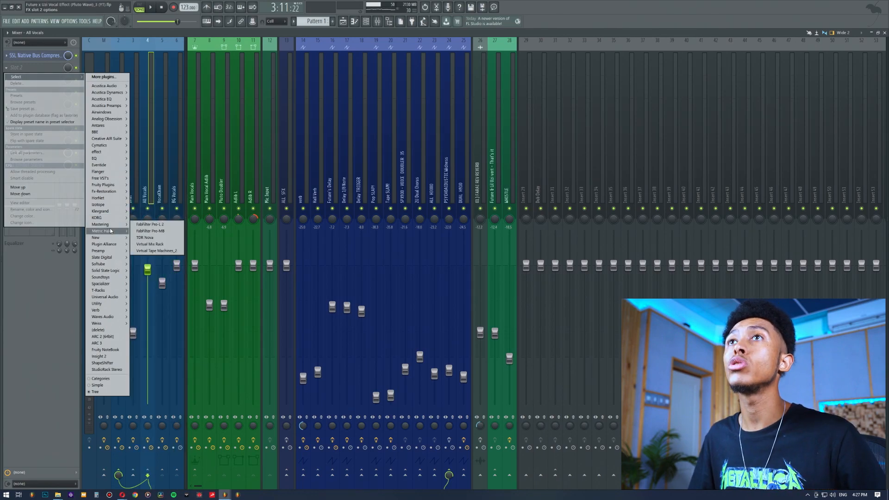
mouse_move(111, 198)
left_click(148, 205)
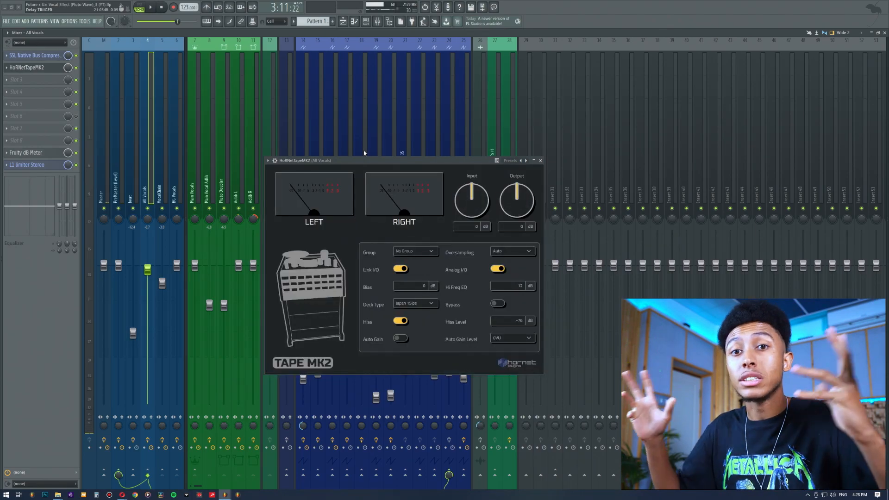
left_click_drag(367, 162, 370, 169)
- Play the song and set the linked tape input on All Vocals to 3.3 dB
key("space")
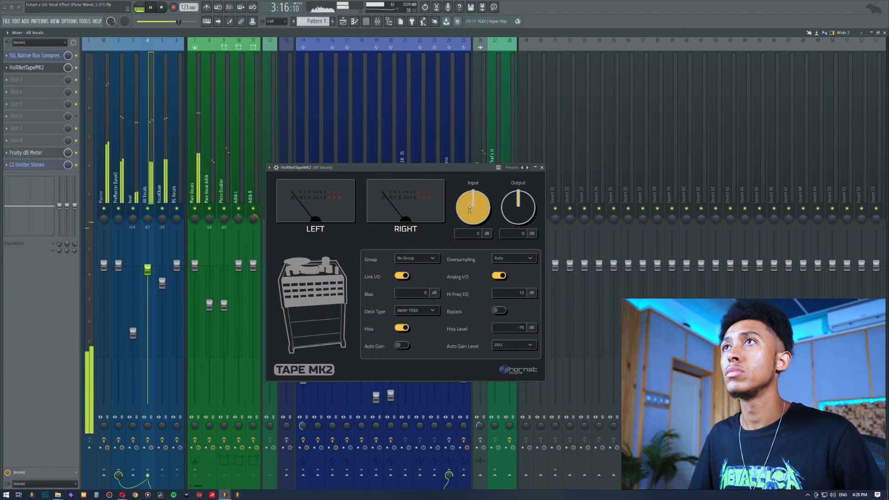
left_click_drag(469, 210, 471, 184)
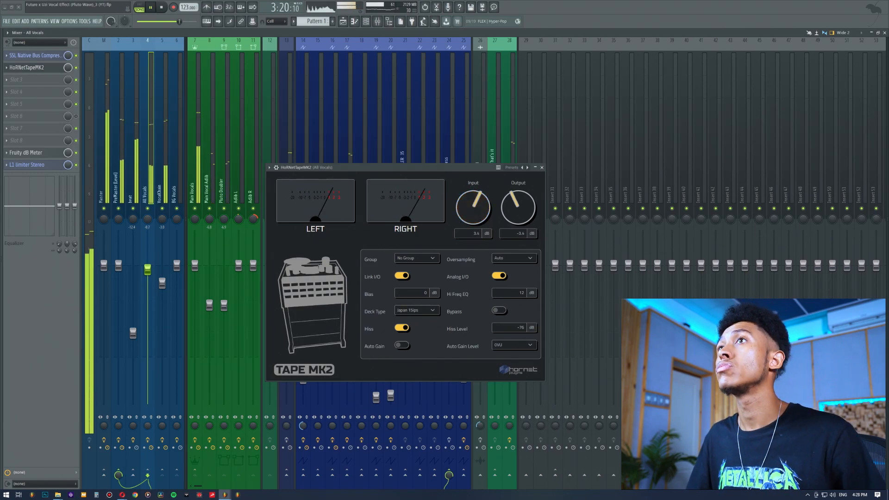
scroll(480, 213, "down", 1)
- Audition the Swiss 30ips and Swiss 15ips deck types on All Vocals while the song plays
left_click(416, 310)
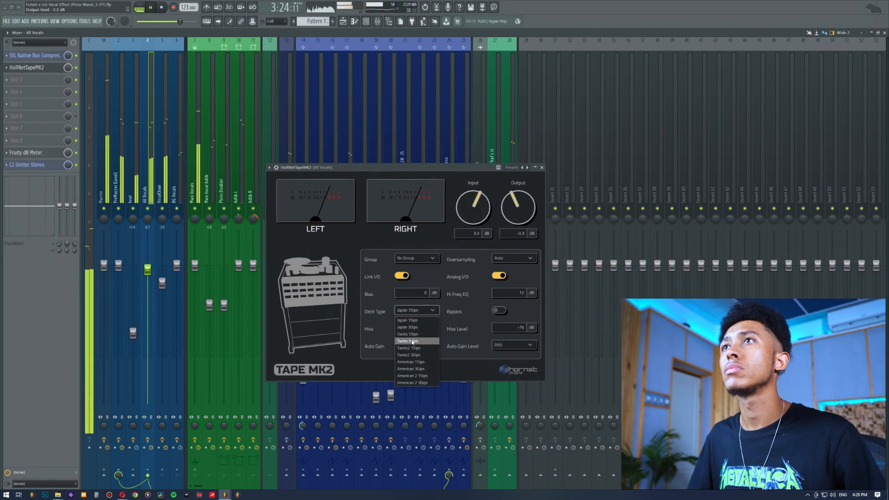
left_click(412, 342)
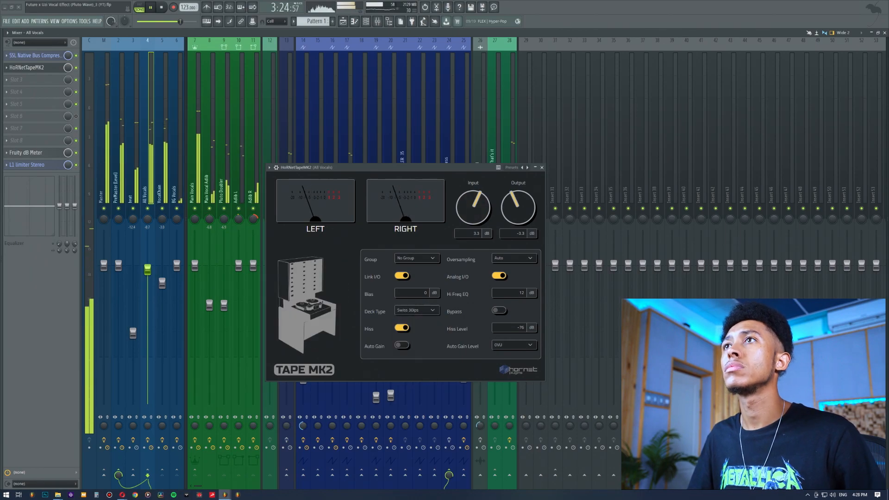
left_click(415, 313)
left_click(415, 353)
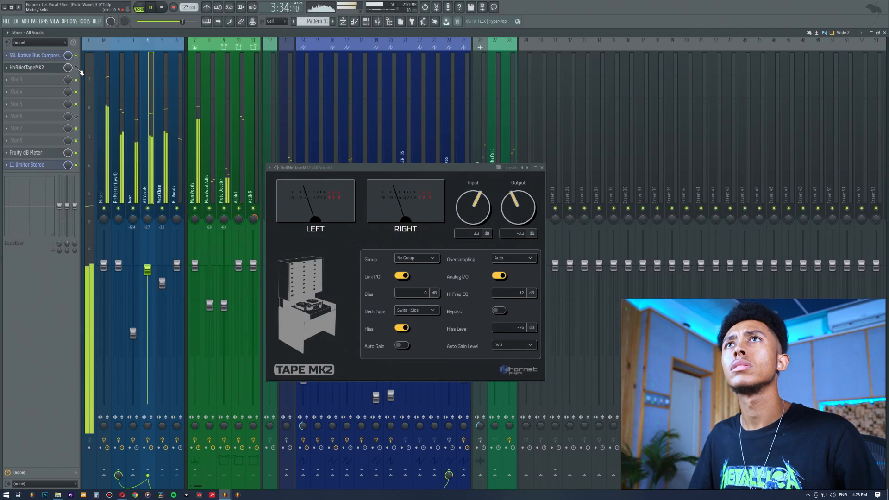
- Raise the linked tape input to 5.3 dB and set the deck type to American 30ips
left_click_drag(474, 199, 474, 192)
left_click(419, 310)
left_click(411, 369)
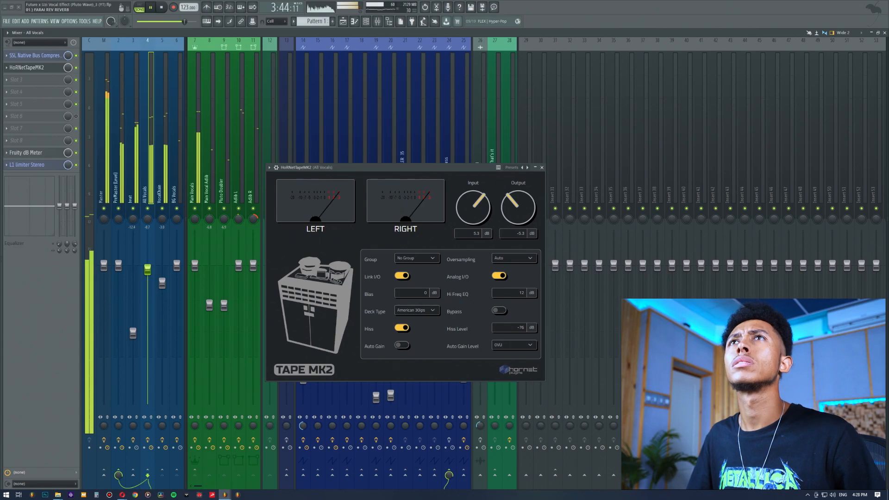
- Stop the song, lower the linked tape input to 2.2 dB, and check the Auto Gain Level options
left_click_drag(442, 168, 440, 175)
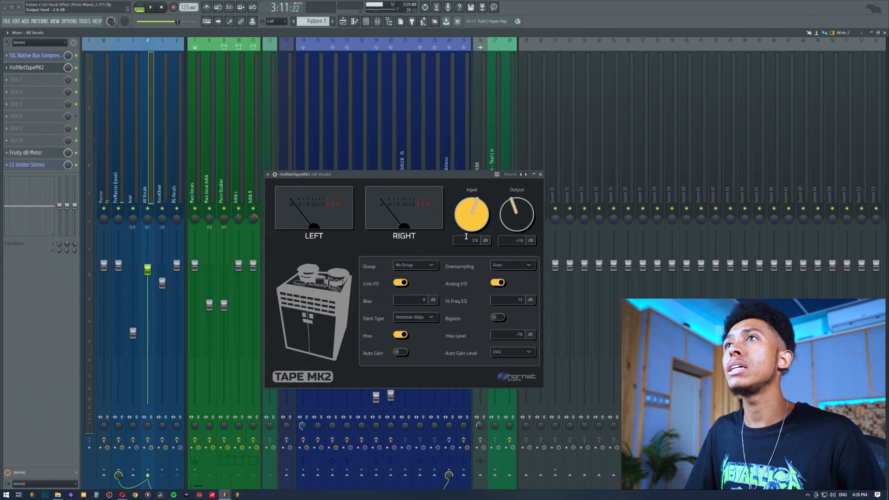
key("Return")
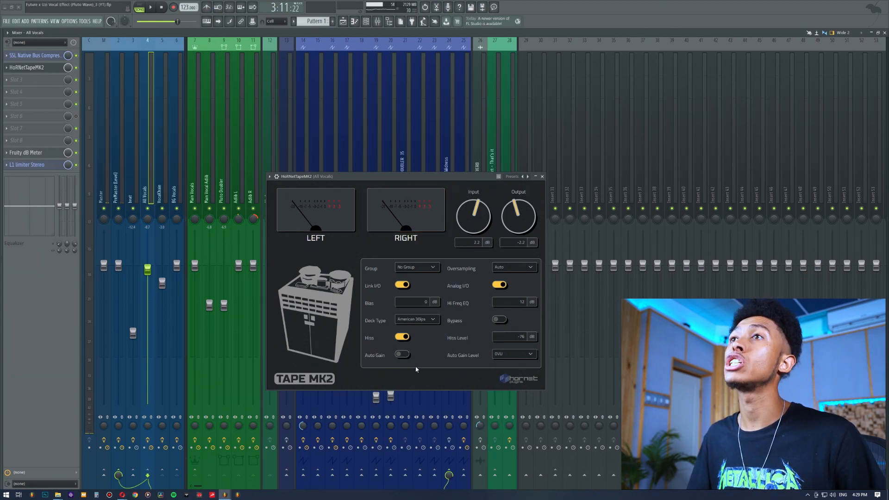
left_click(503, 354)
left_click(450, 354)
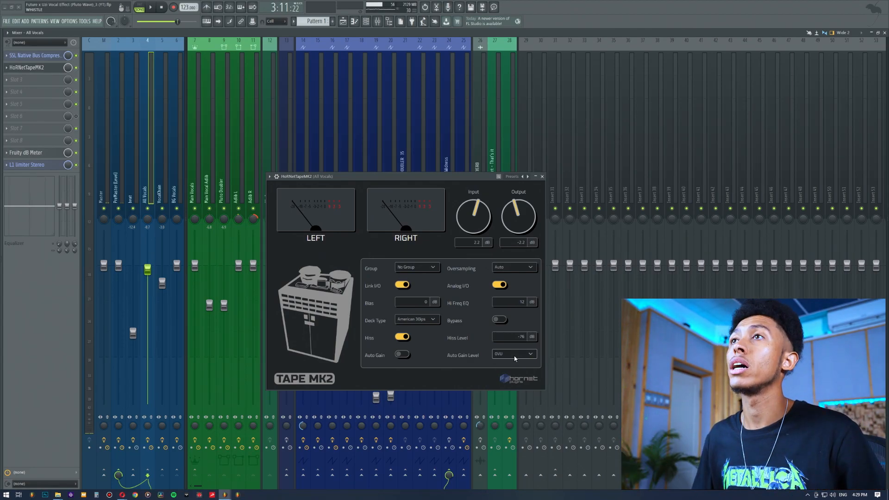
- Play the song with the linked input at 1.5 dB, turning Auto Gain on and back off to compare
left_click_drag(393, 182, 405, 184)
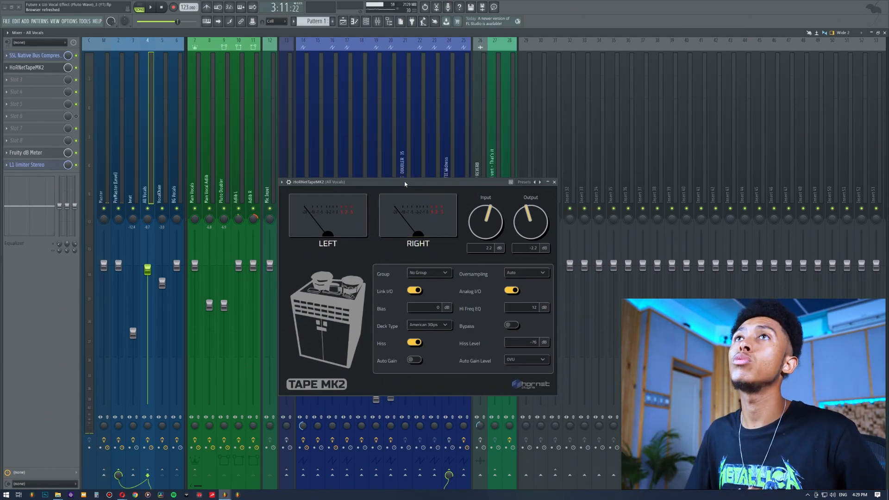
left_click(414, 360)
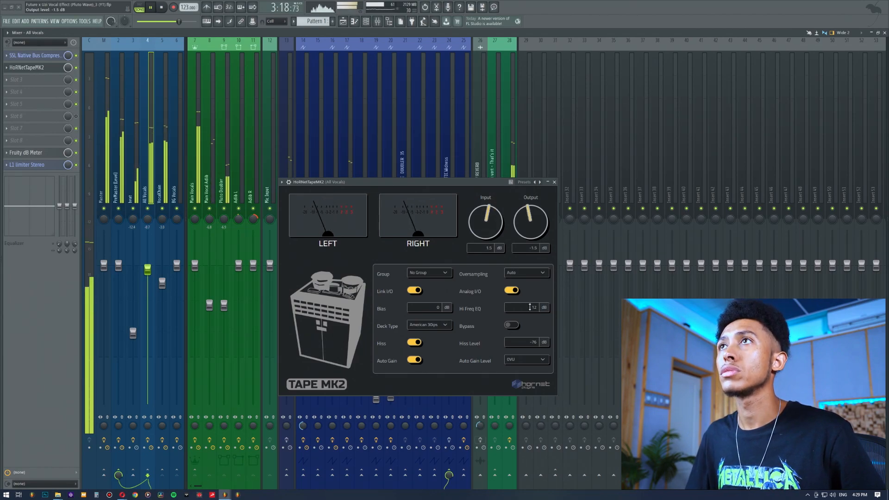
left_click(414, 360)
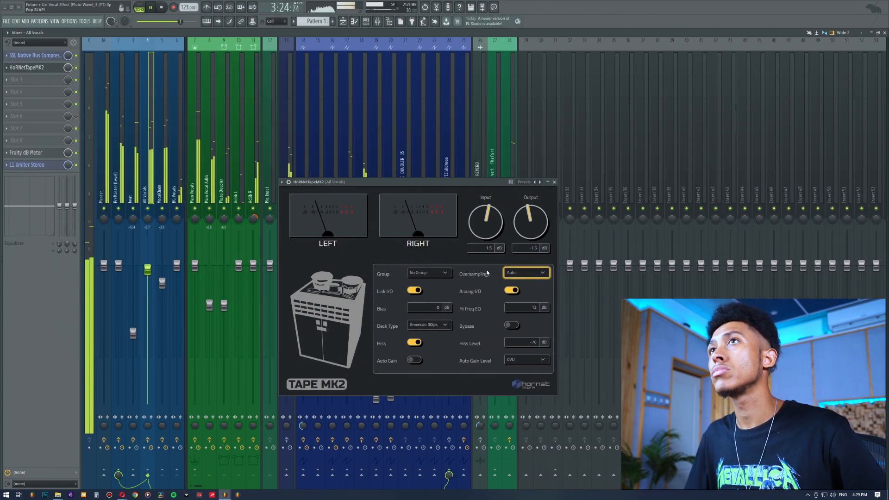
- Set the All Vocals tape deck type to Swiss 30ips and raise Bias to 1.2 dB while the song plays
left_click(429, 325)
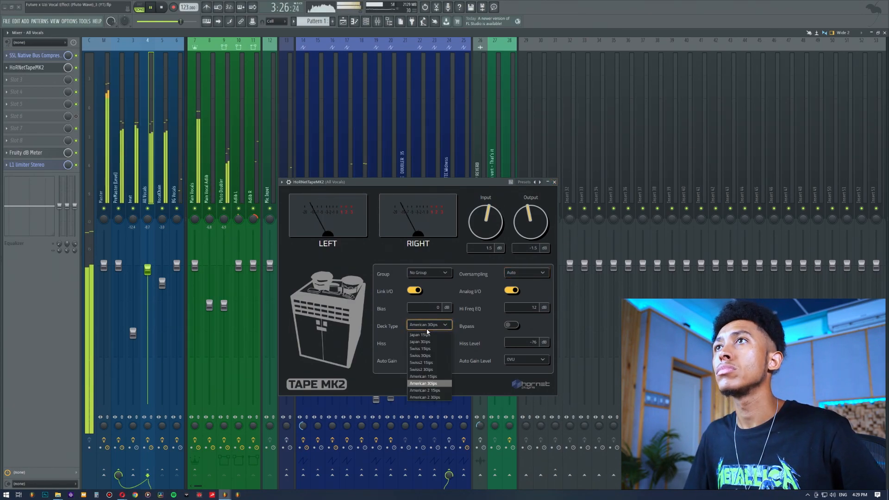
left_click(428, 353)
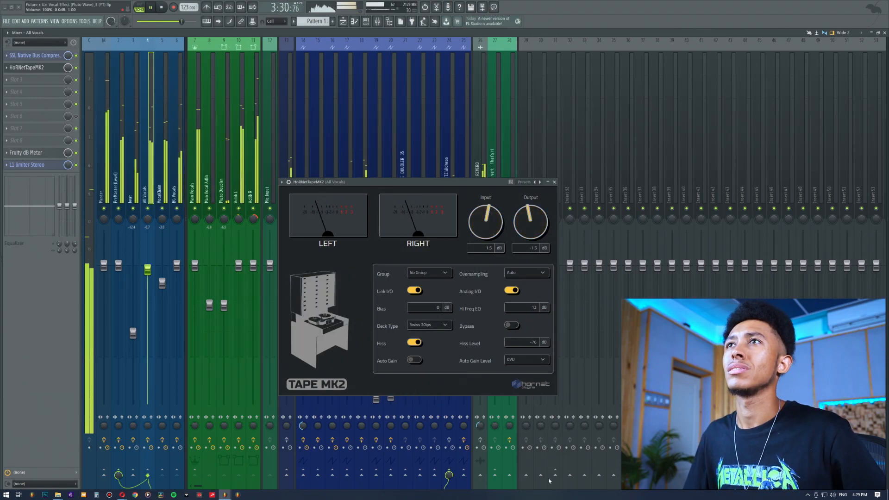
scroll(428, 306, "up", 4)
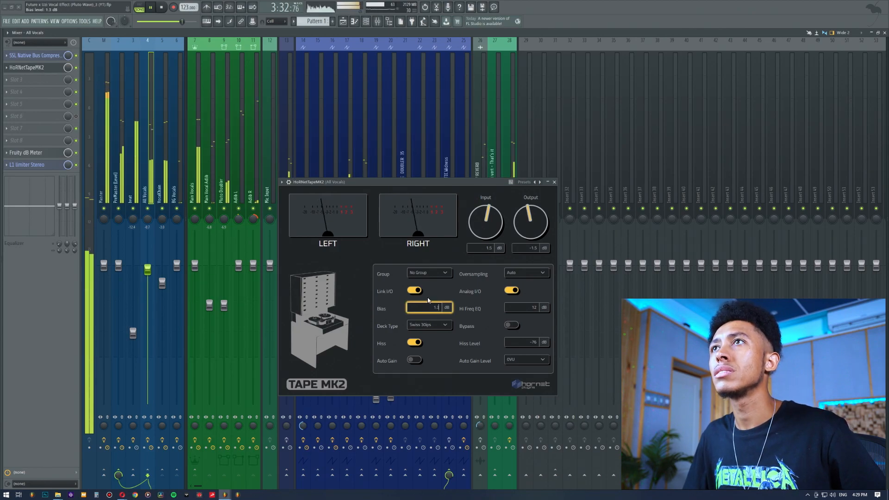
left_click_drag(427, 296, 427, 272)
mouse_move(428, 306)
left_mouse_down()
mouse_move(429, 326)
mouse_move(431, 290)
mouse_move(430, 302)
left_mouse_up()
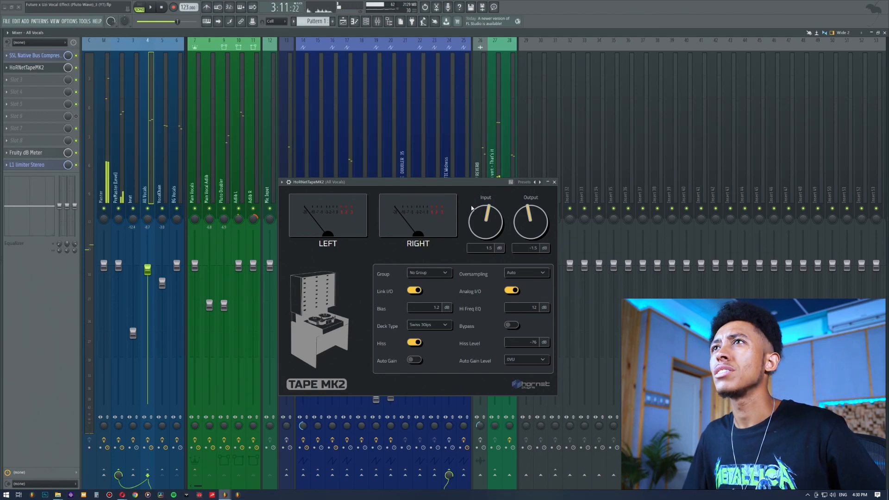
- Reset Bias to 0 dB in the All Vocals tape plugin
double_click(427, 307)
type("0")
key("Return")
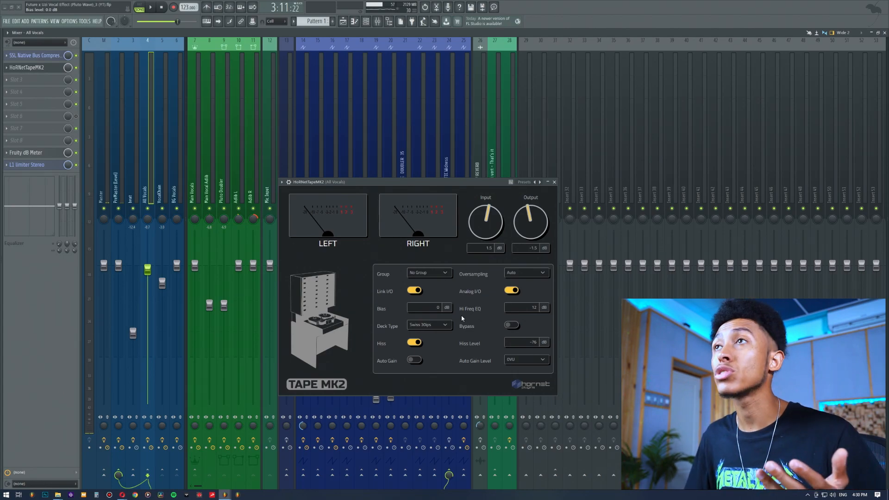
- Switch the tape plugin's Oversampling to 4x and return it to Auto
left_click(527, 273)
left_click(528, 273)
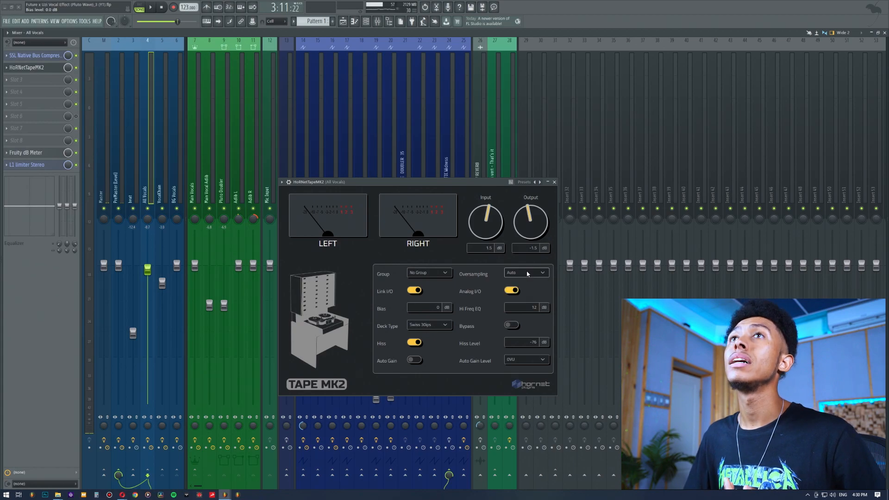
left_click(527, 274)
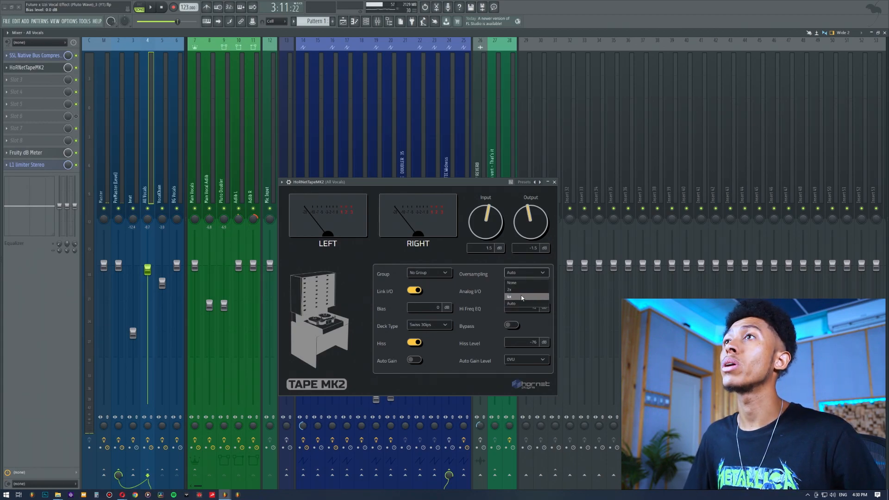
left_click(529, 297)
left_click(528, 273)
left_click(526, 303)
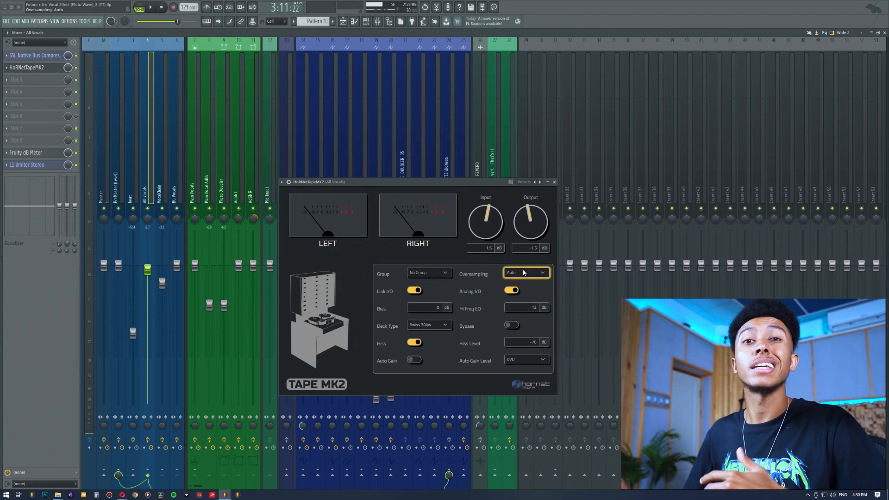
- Raise Hiss Level to -60 dB with Hiss on, switch Hiss off, and close the tape plugin
mouse_move(399, 184)
left_mouse_down()
mouse_move(419, 187)
mouse_move(406, 180)
left_mouse_up()
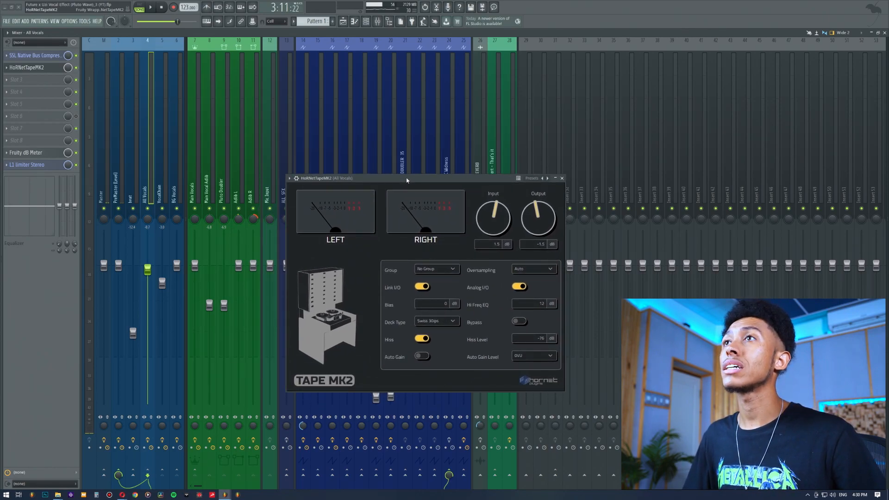
left_click(421, 339)
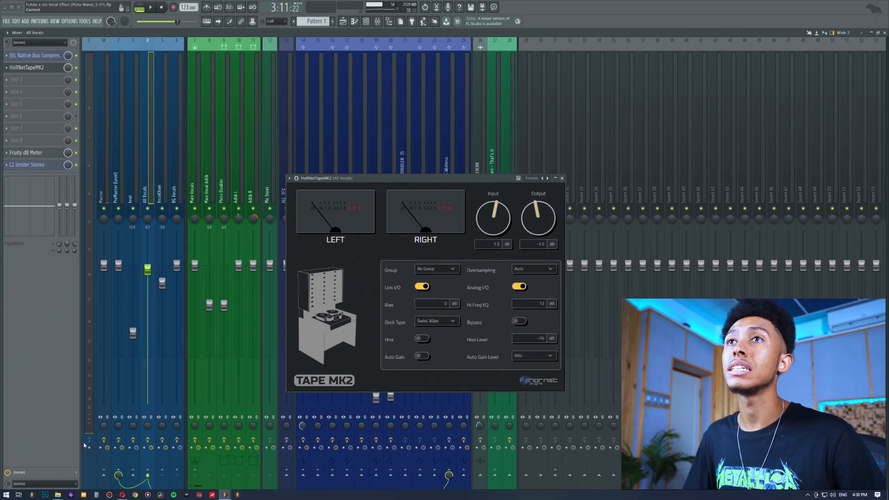
left_click(422, 339)
left_click_drag(529, 341, 535, 312)
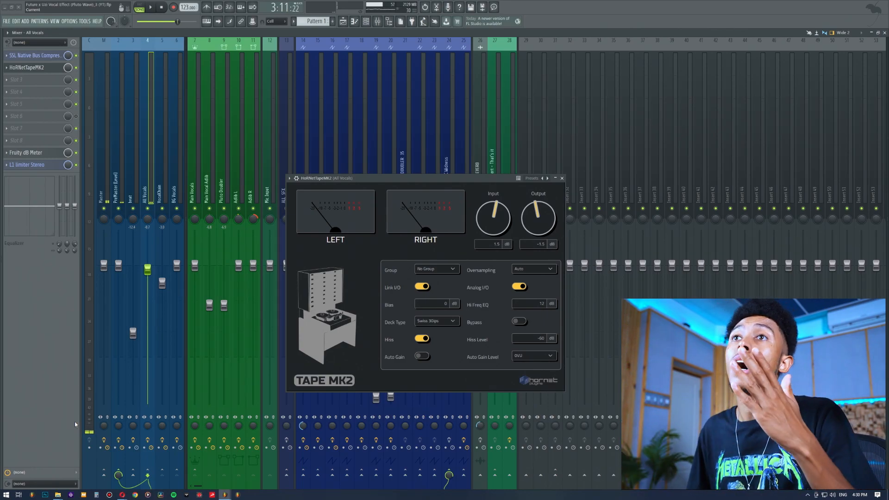
left_click(420, 339)
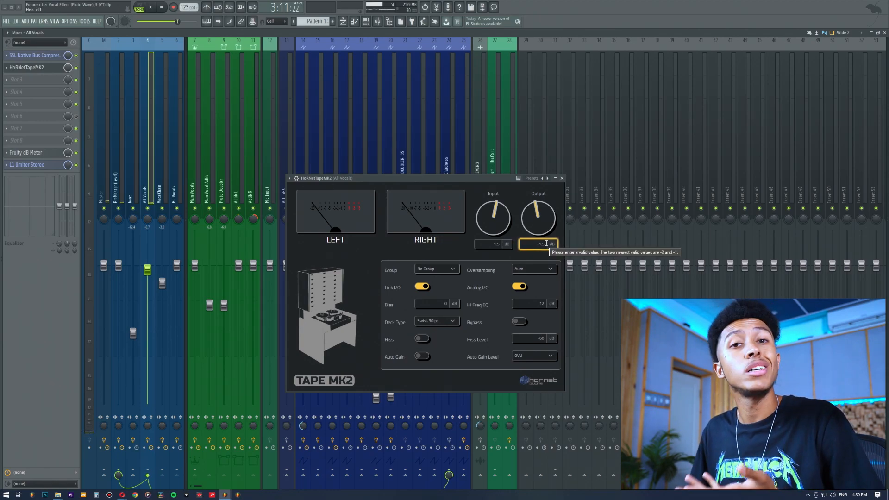
left_click(562, 179)
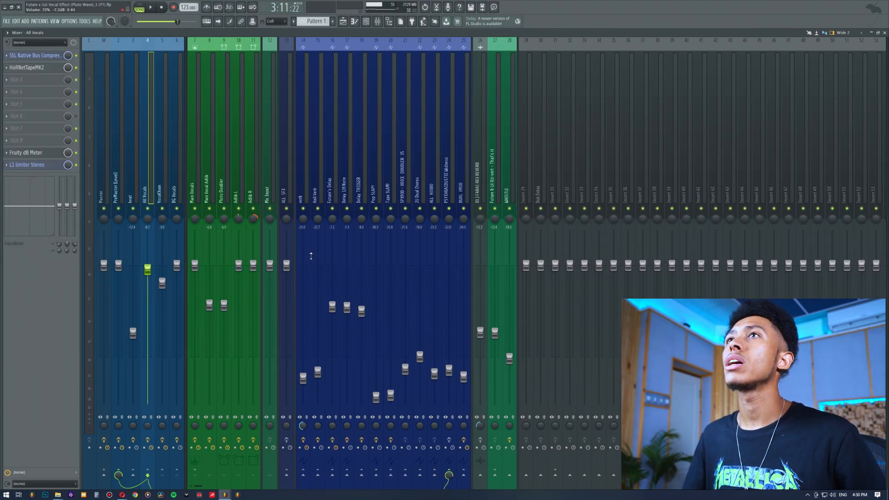
- Reopen the All Vocals tape plugin, raise the linked input to 2.7 dB, and restore it to 1.5 dB
left_click(6, 68)
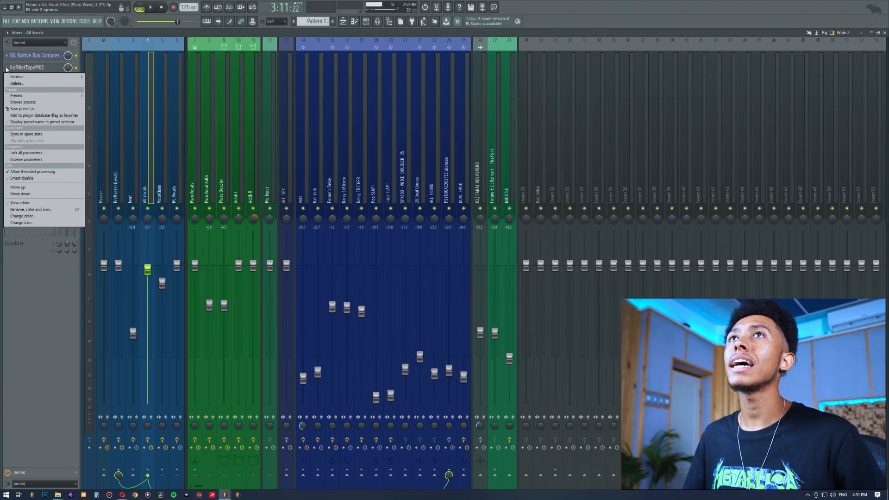
left_click(33, 69)
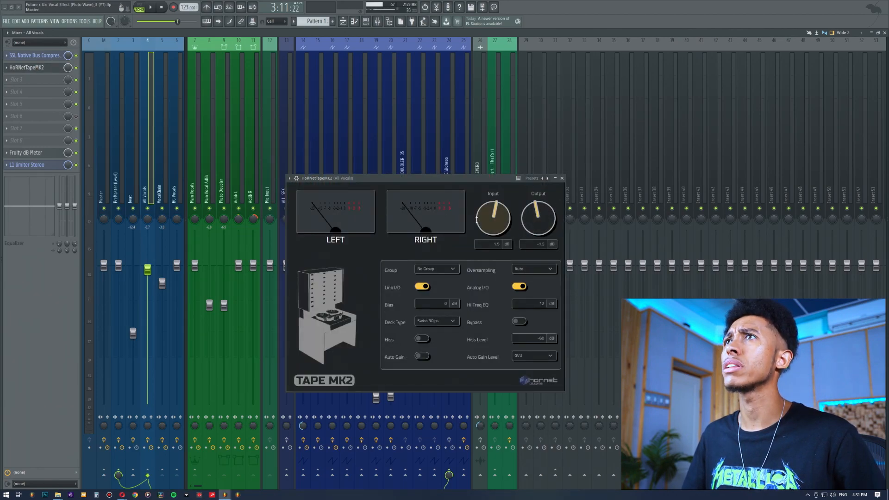
left_click_drag(491, 217, 493, 214)
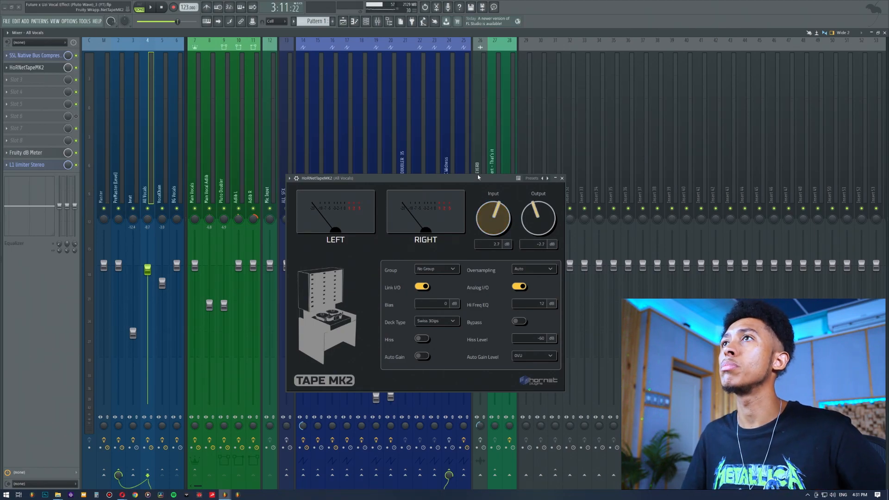
left_click(493, 244)
type("1")
key("Return")
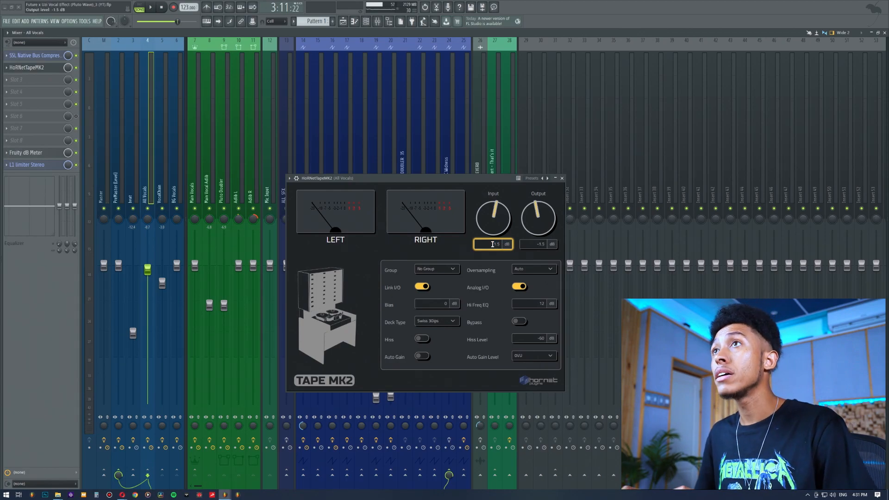
left_click(561, 178)
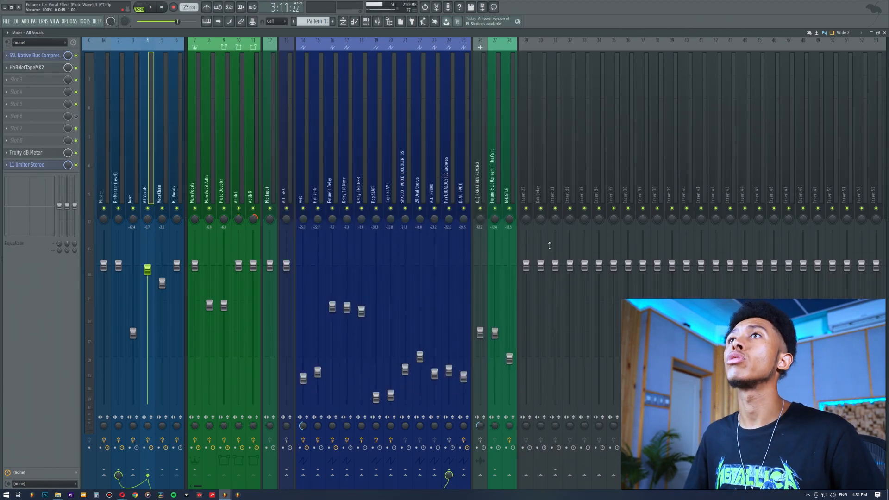
- Copy the HoRNetTapeMK2 with its current settings from All Vocals onto the ALL SFX track
left_click(7, 70)
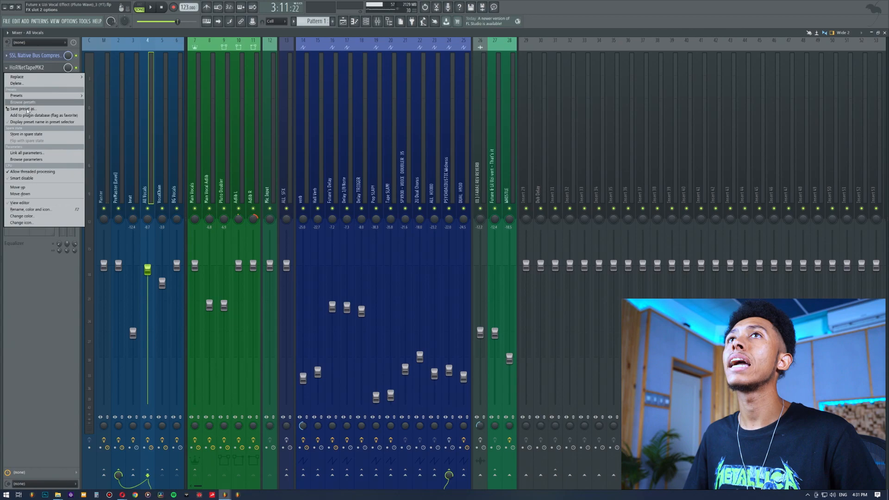
left_click_drag(28, 113, 285, 126)
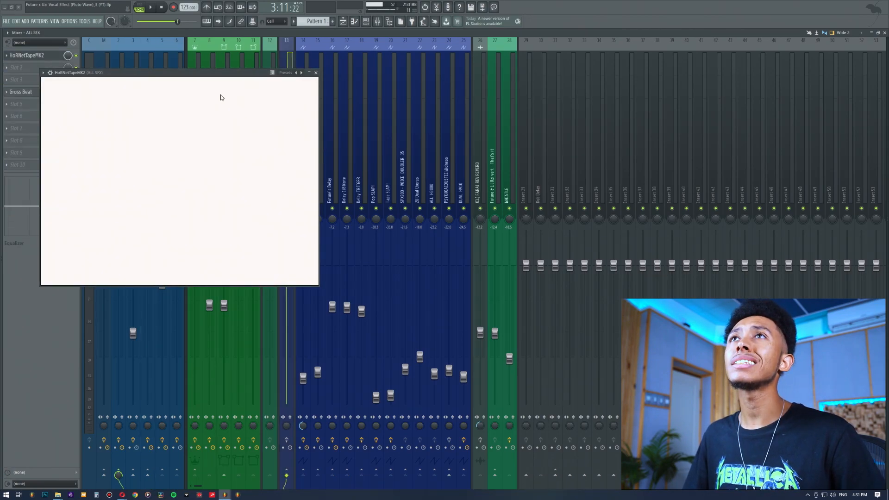
left_click_drag(168, 75, 427, 143)
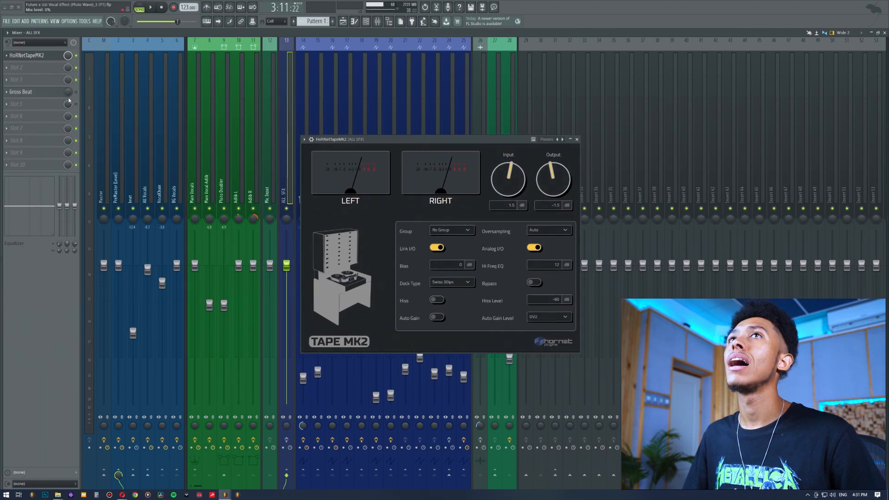
left_click(28, 57)
left_click(28, 56)
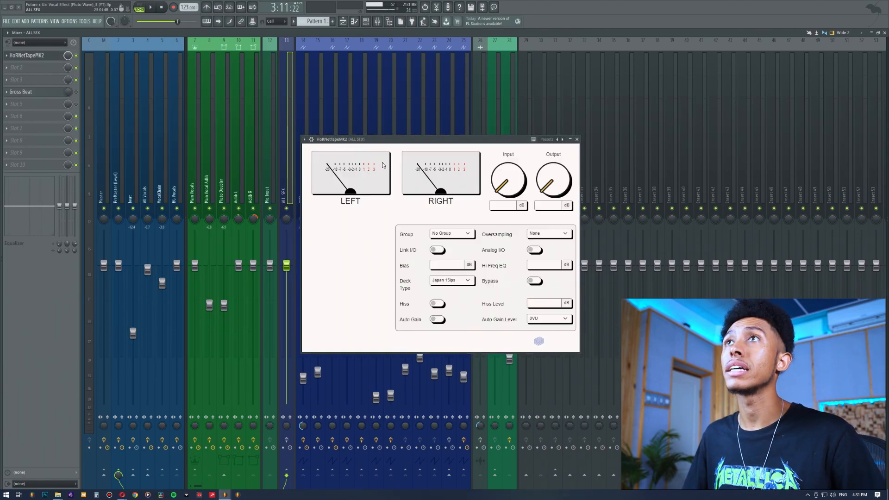
left_click_drag(377, 143, 346, 137)
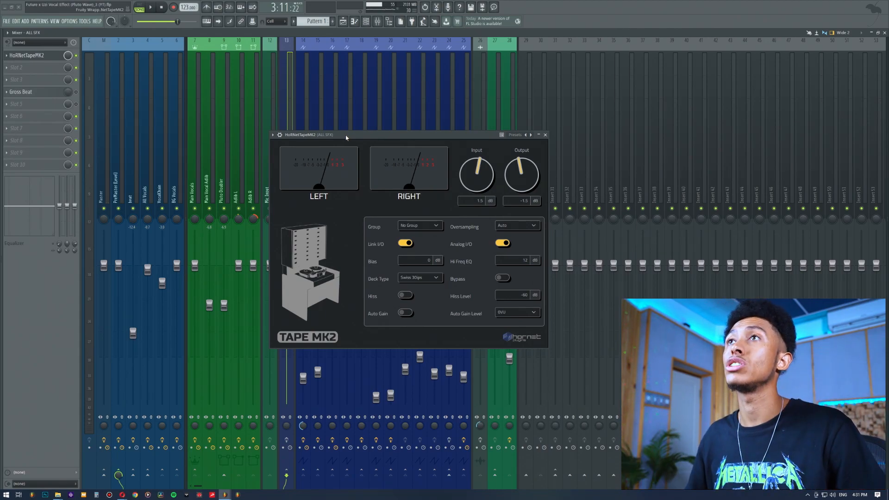
left_click_drag(345, 137, 406, 157)
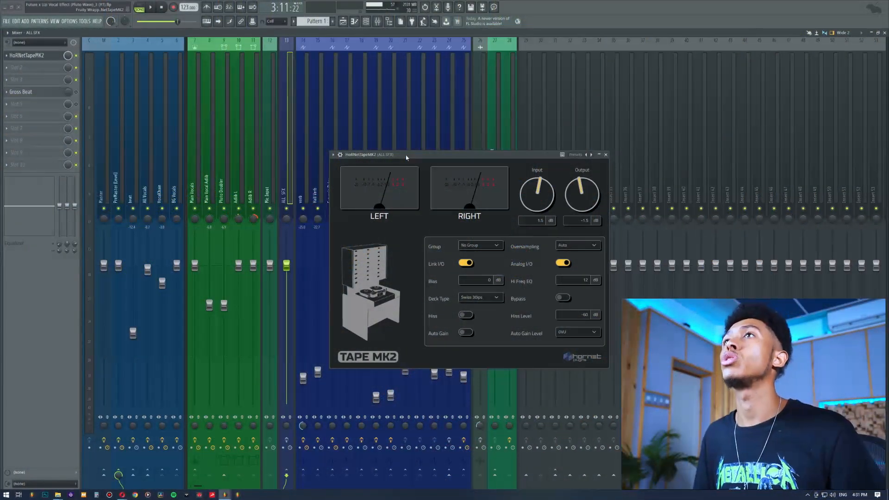
left_click_drag(404, 159, 443, 158)
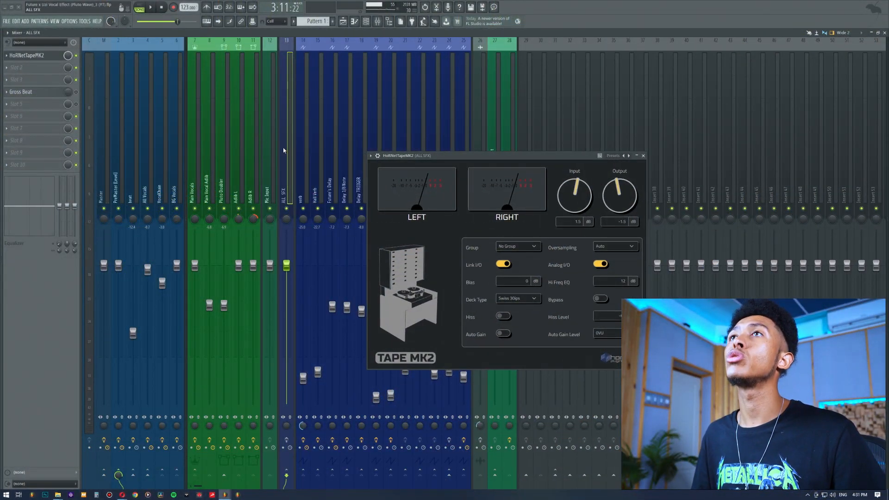
left_click(30, 55)
left_click(31, 56)
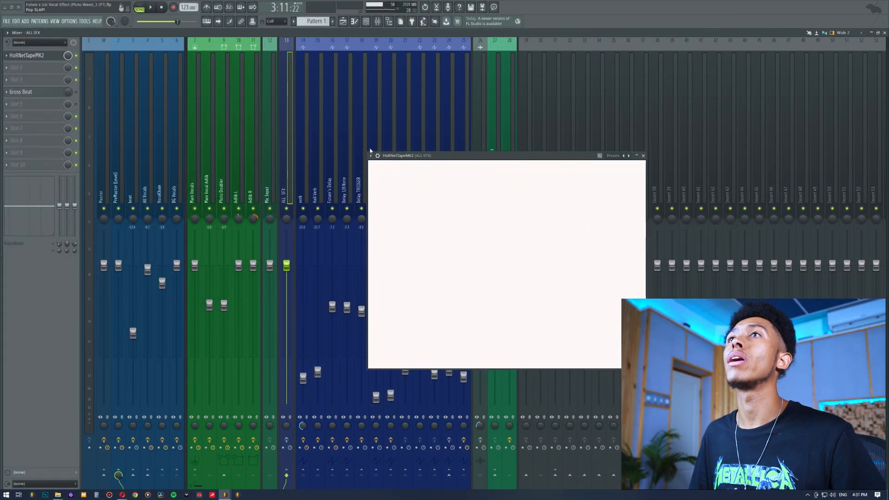
- Play the song, raise the ALL SFX tape's linked input to 6 dB, and compare it with the effect slot toggled
key("space")
left_click_drag(503, 155, 513, 204)
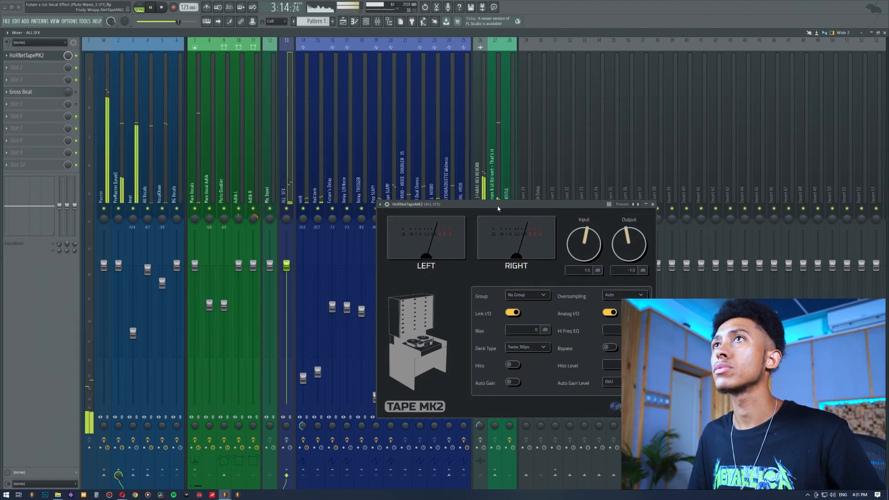
left_click_drag(498, 208, 521, 229)
left_click_drag(604, 264, 595, 218)
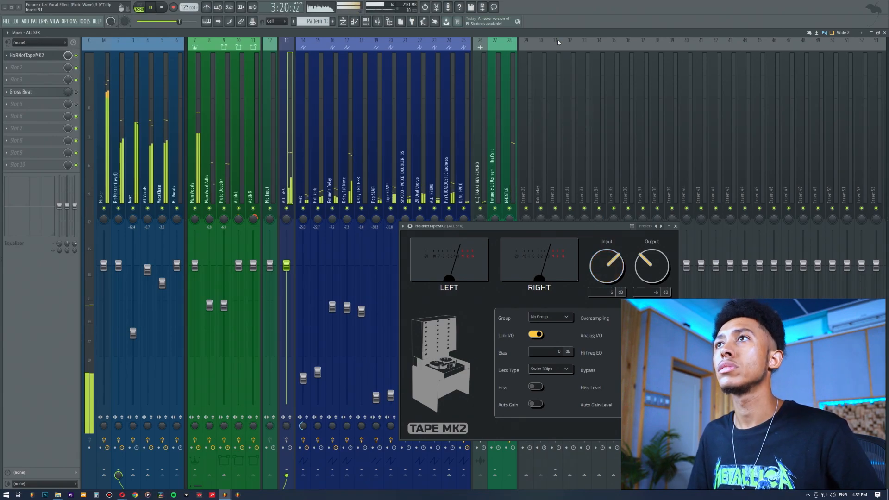
left_click(77, 56)
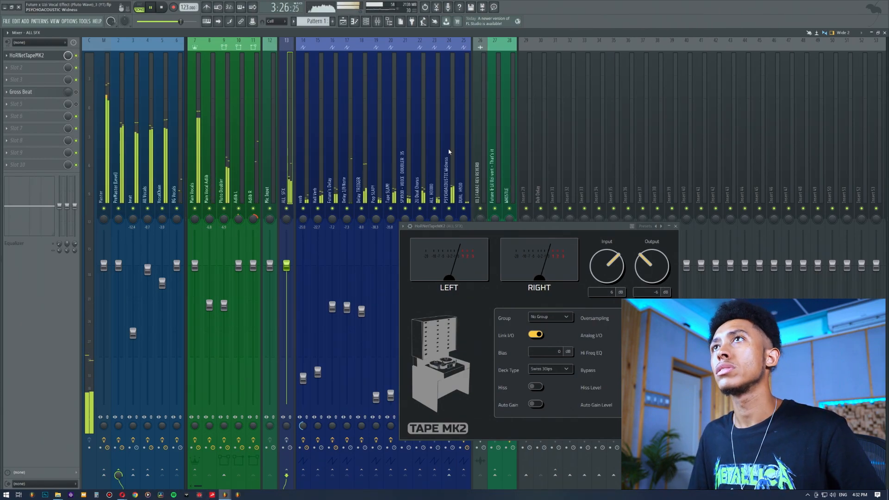
left_click_drag(608, 270, 608, 272)
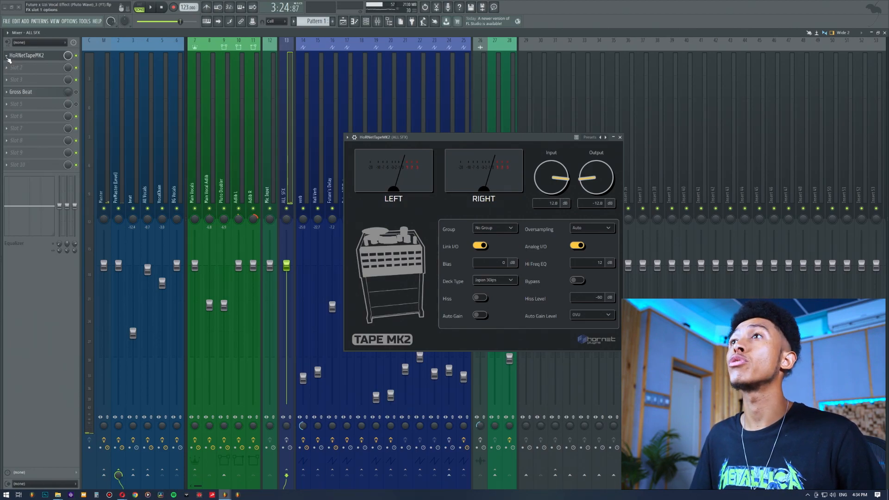
- Lower the ALL SFX tape's linked input to 3.9 dB and delete the HoRNetTapeMK2 from that track
left_click(305, 167)
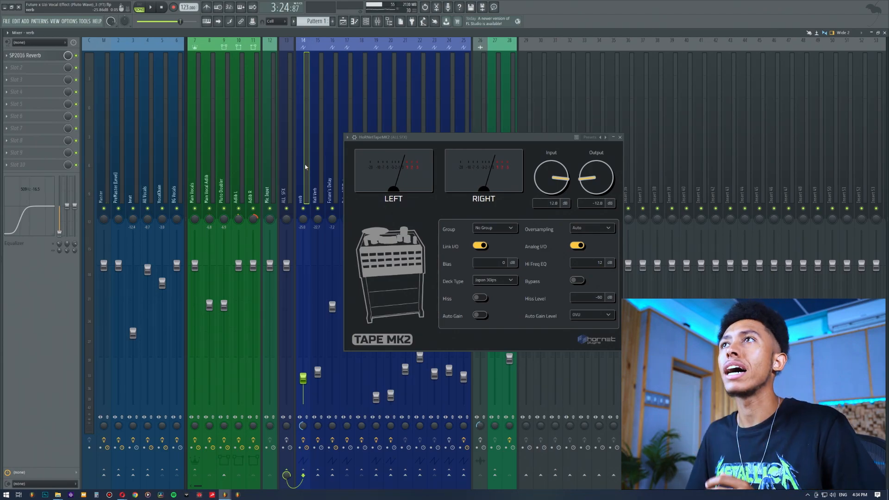
left_click_drag(550, 178, 540, 199)
left_click_drag(531, 256, 531, 258)
left_click(8, 57)
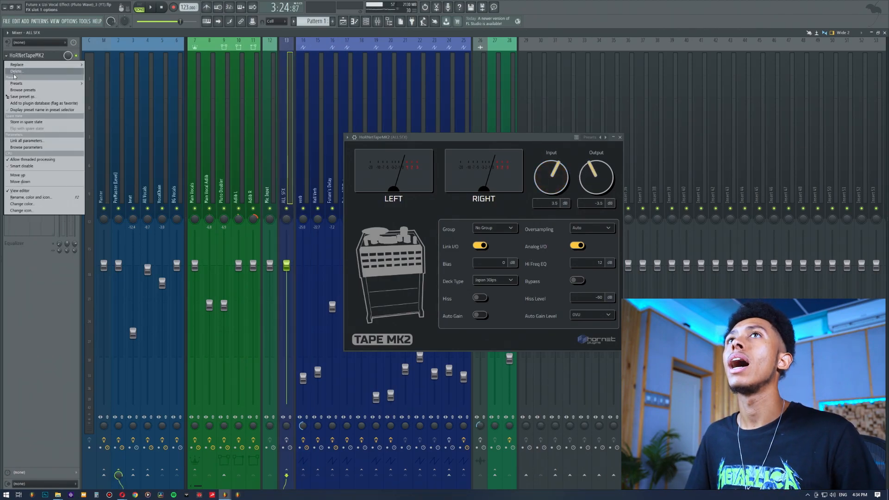
left_click(15, 72)
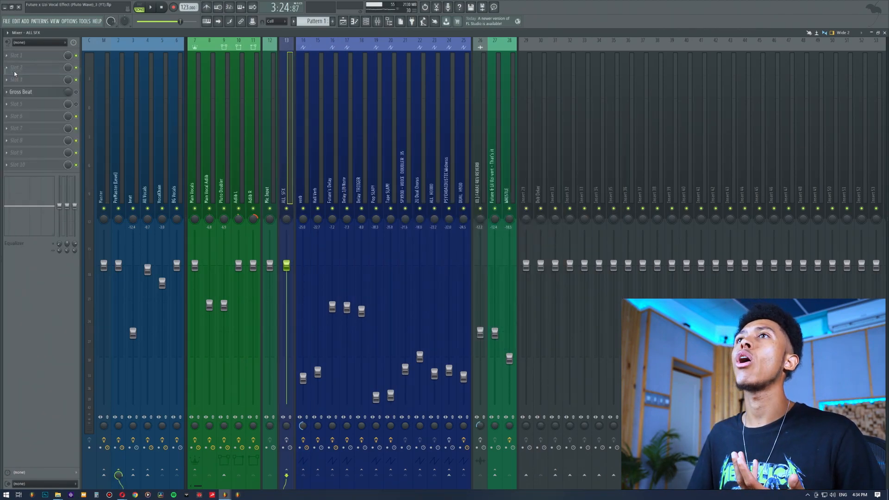
- Load HoRNetTapeMK2 into slot 7 of the beat track
left_click(129, 150)
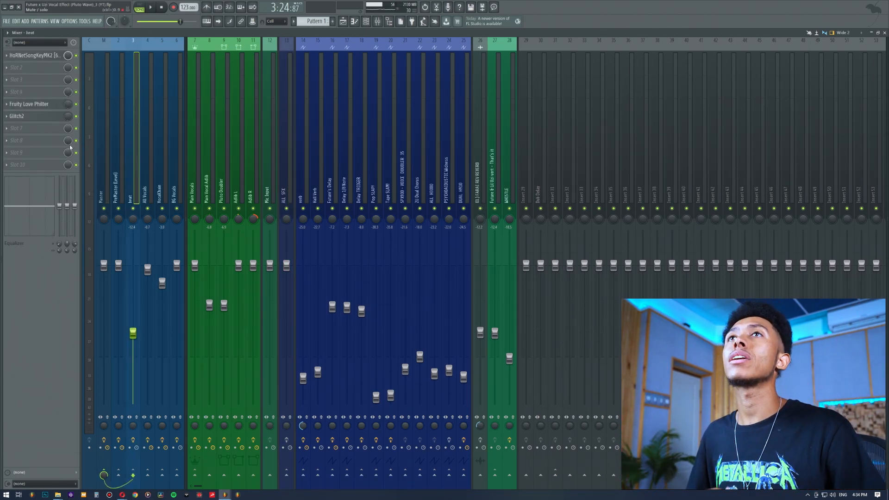
left_click(47, 129)
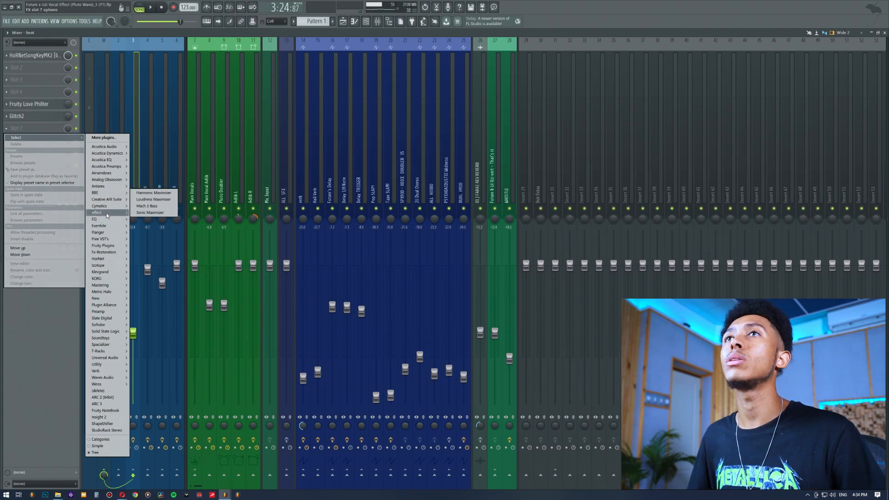
mouse_move(106, 213)
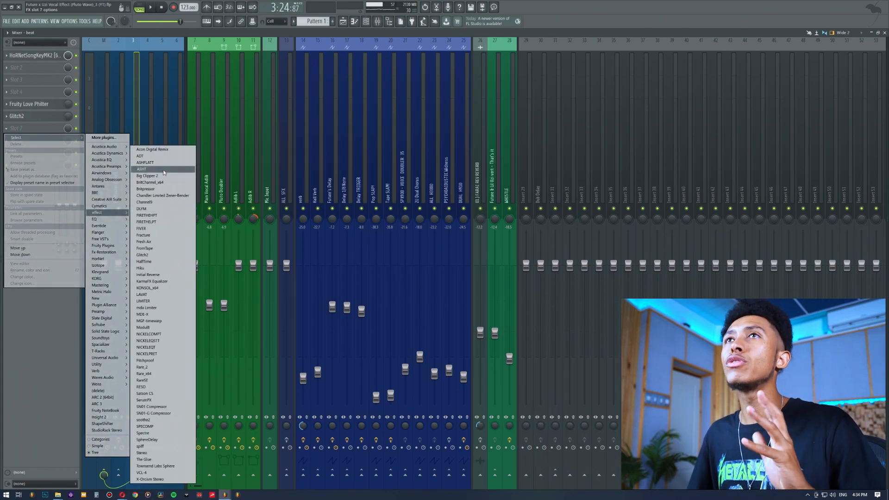
mouse_move(111, 245)
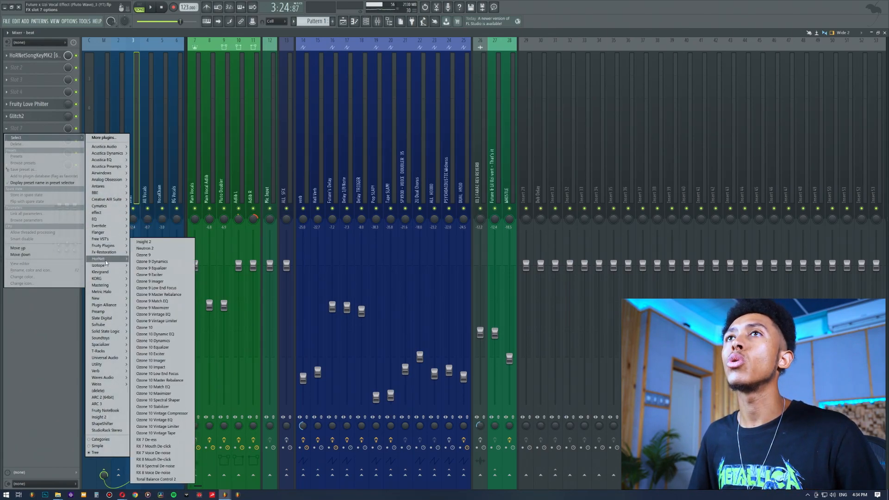
left_click(156, 267)
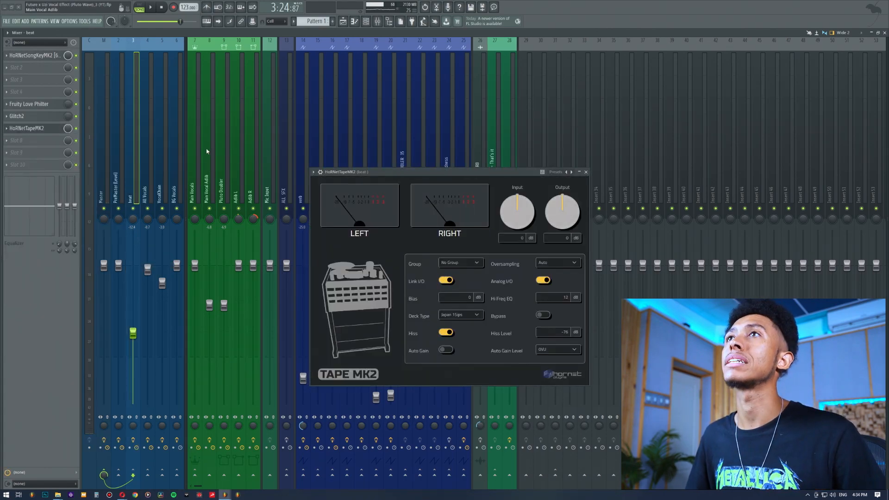
- Play the song to hear the beat through the tape plugin's unchanged settings, and reposition the plugin window
left_click(344, 21)
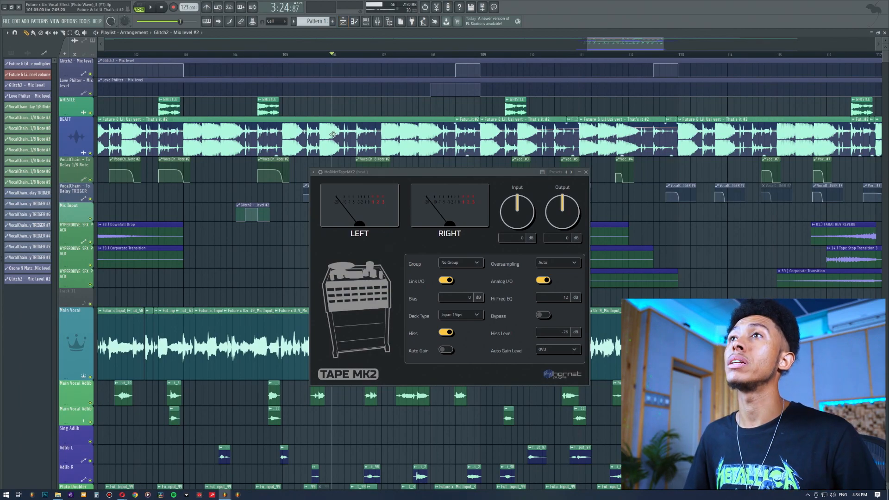
key("space")
left_click(378, 21)
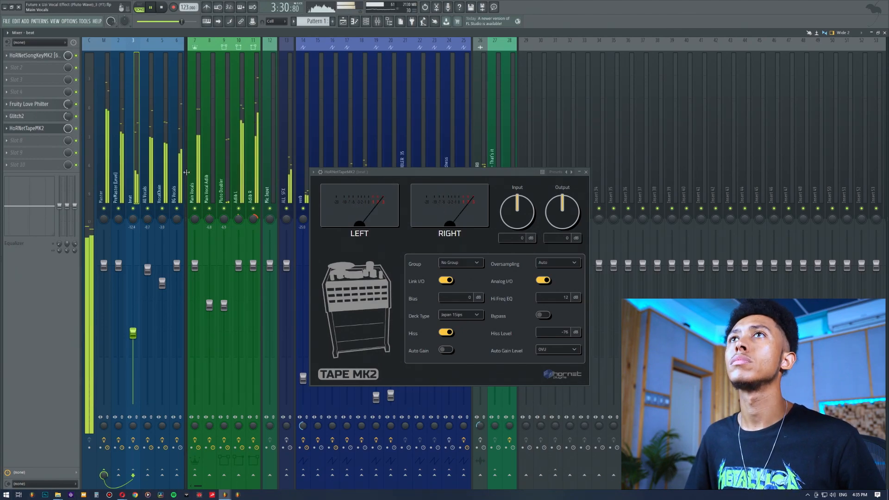
key("space")
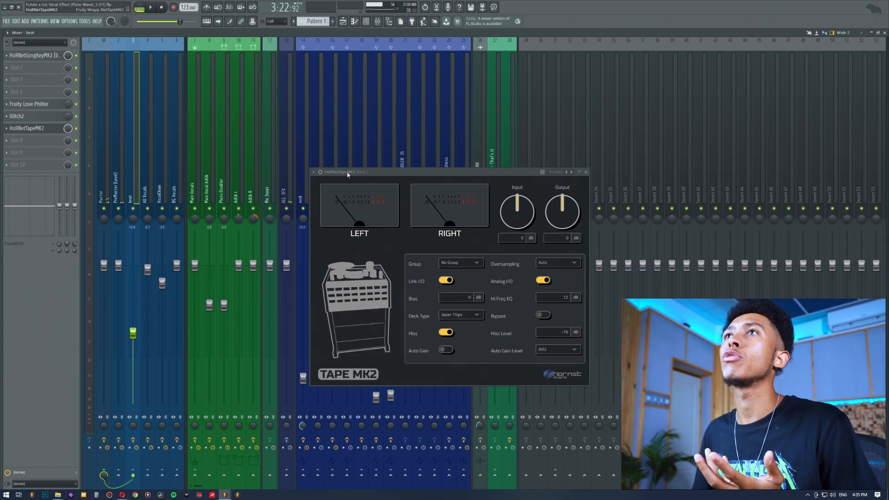
left_click_drag(348, 174, 321, 174)
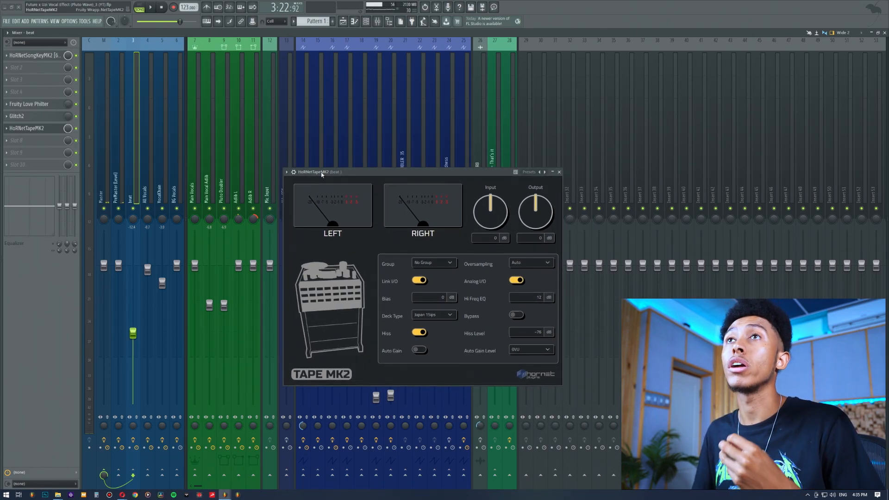
left_click_drag(321, 174, 303, 179)
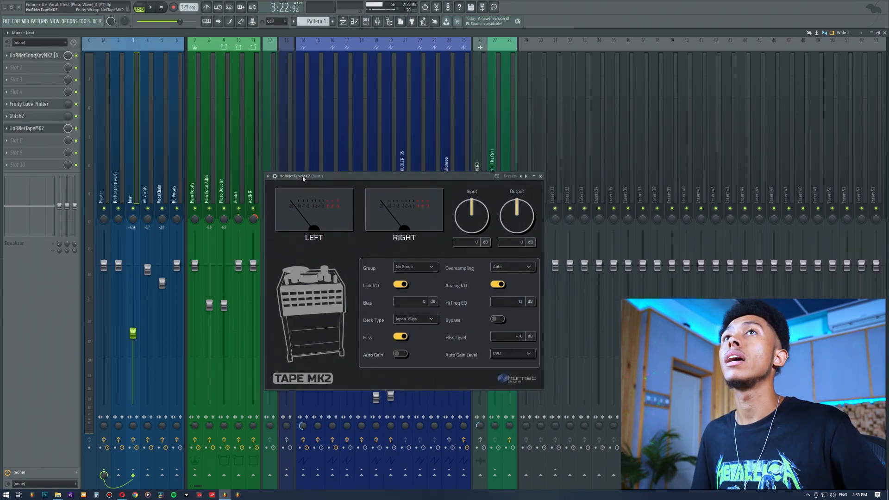
- Audition the beat tape's deck types during playback, including Swiss 30ips, Swiss2 30ips and American 30ips, ending on American 2 30ips
key("space")
left_click(415, 319)
left_click(414, 340)
left_click(417, 320)
left_click(420, 351)
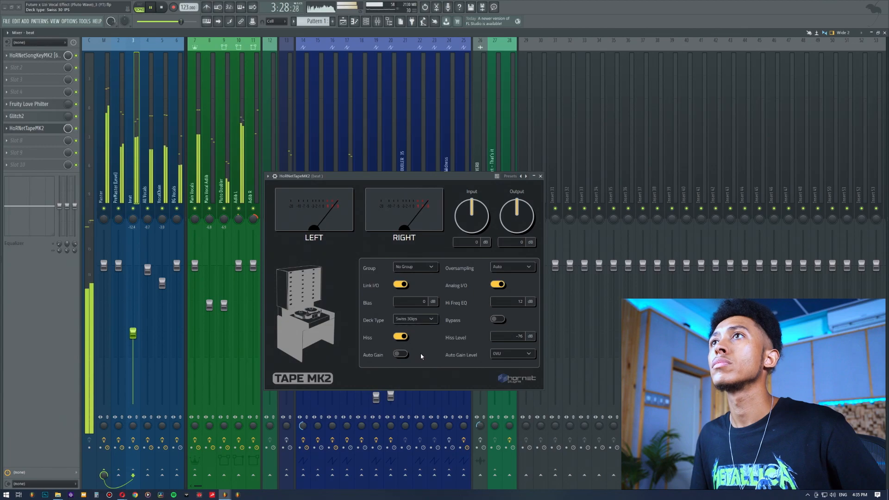
left_click(419, 324)
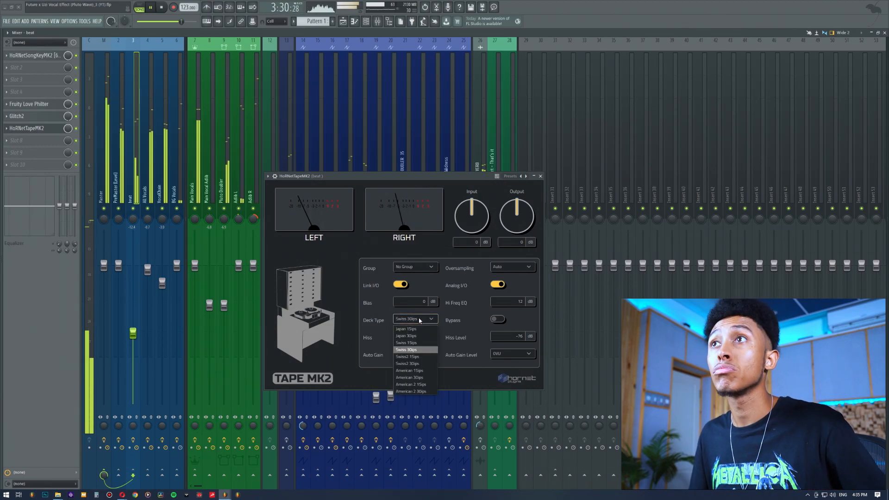
left_click(419, 365)
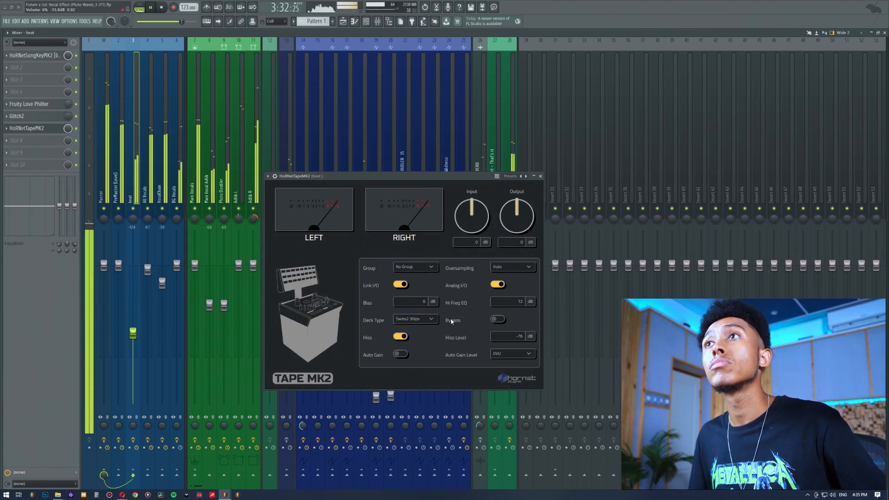
left_click(419, 320)
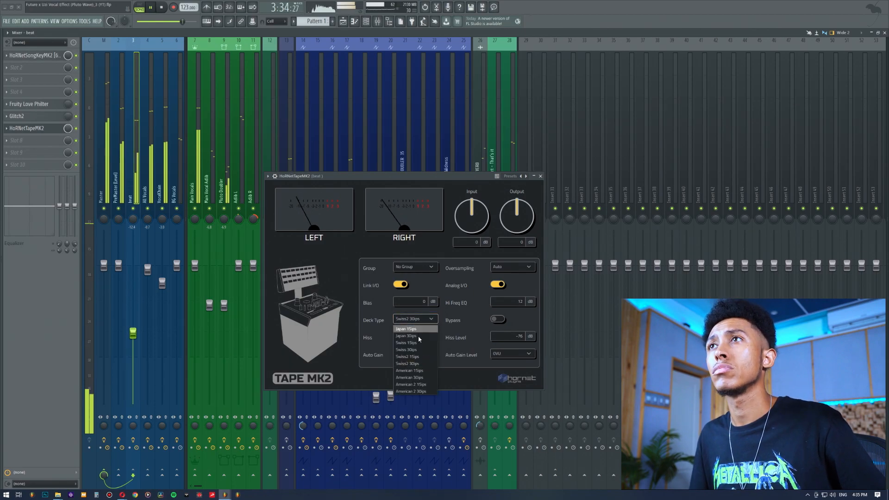
left_click(419, 380)
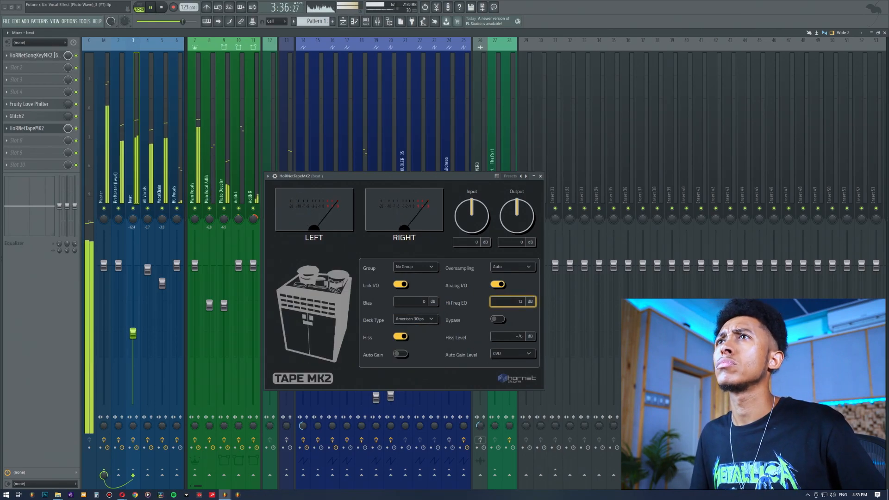
left_click(410, 321)
left_click(411, 391)
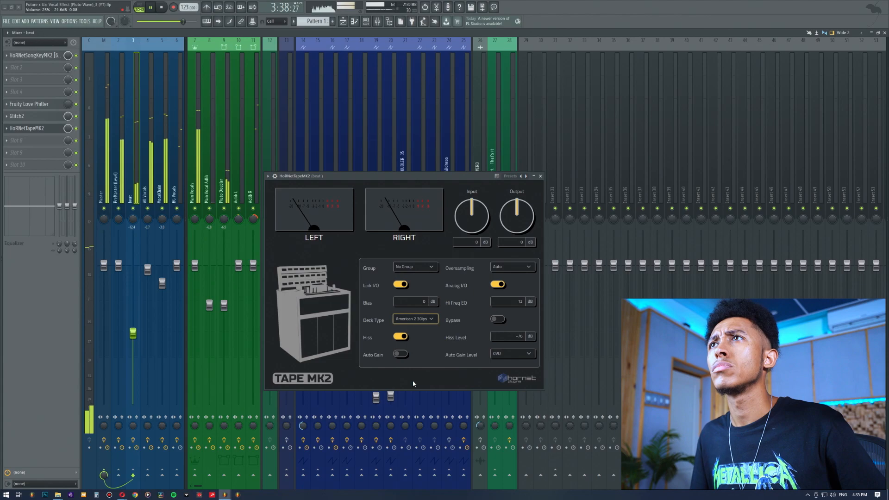
- Unlink the beat tape's input and output, and raise only the output to 0.7 dB
left_click(400, 284)
scroll(518, 222, "up", 1)
scroll(518, 222, "up", 6)
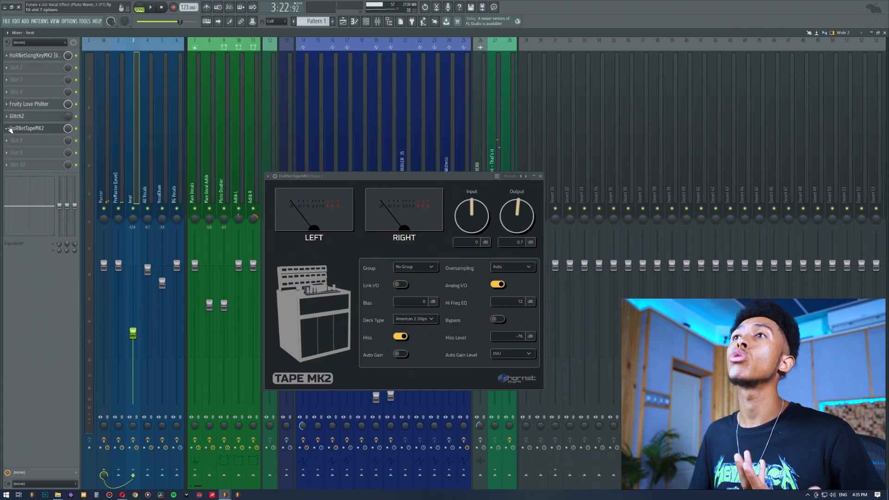
left_click_drag(345, 174, 318, 173)
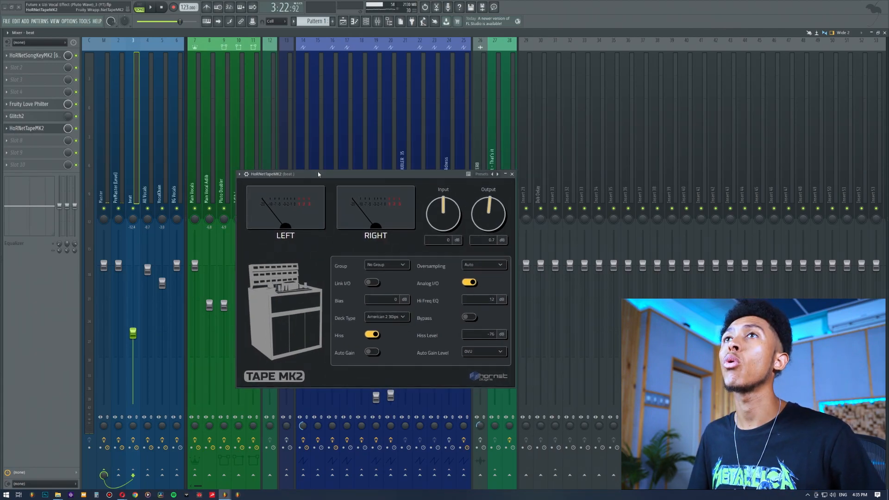
- Set the beat tape's bias to -1.6 dB and its Hi Freq EQ to 19.3 dB while the song plays
key("space")
left_click(388, 300)
type("5")
left_click_drag(387, 269, 385, 320)
left_click_drag(482, 300, 472, 278)
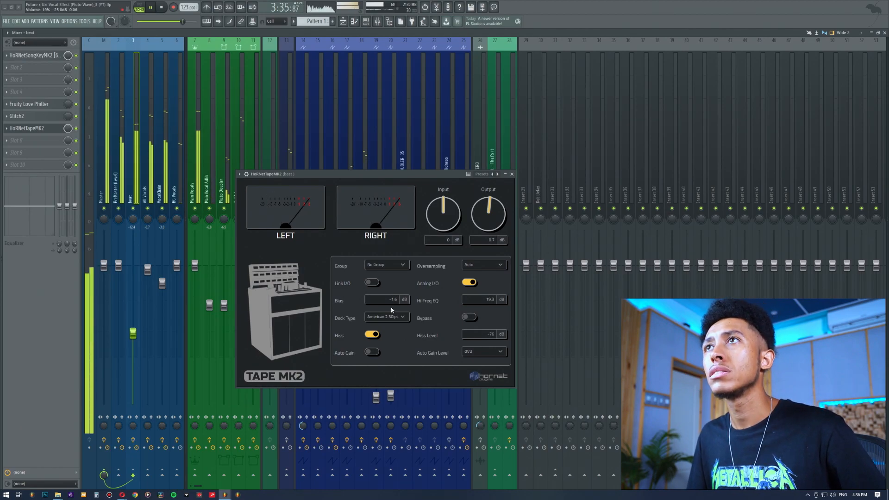
- Raise the beat tape's output to 2 dB and delete the HoRNetTapeMK2 from that track
left_click_drag(489, 223, 497, 207)
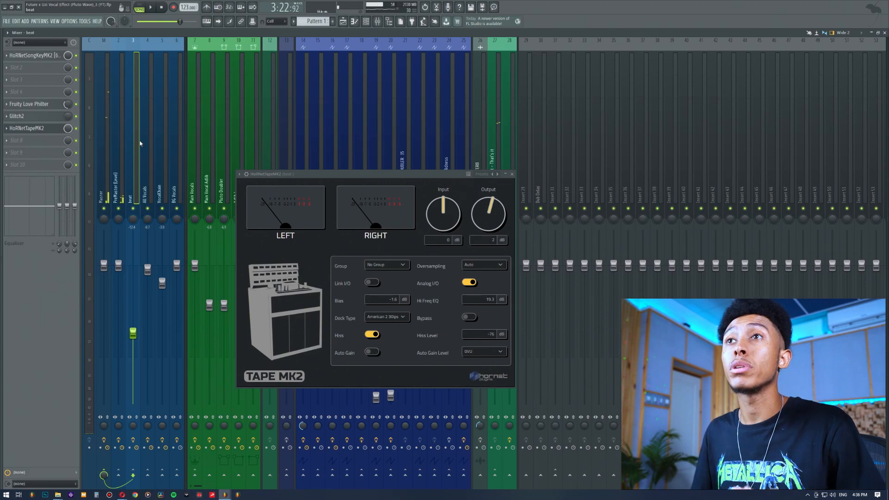
left_click(10, 130)
left_click(23, 146)
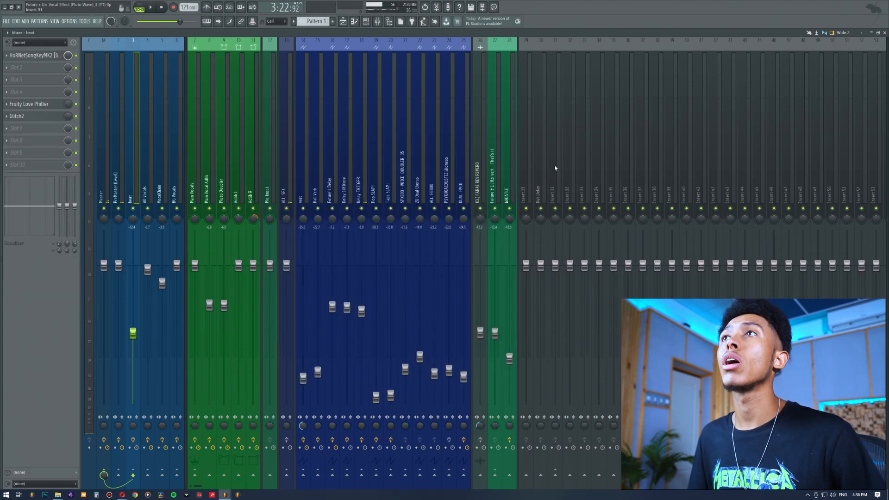
- Rename the empty mixer track Insert 32 as TAPE SLAM
double_click(567, 186)
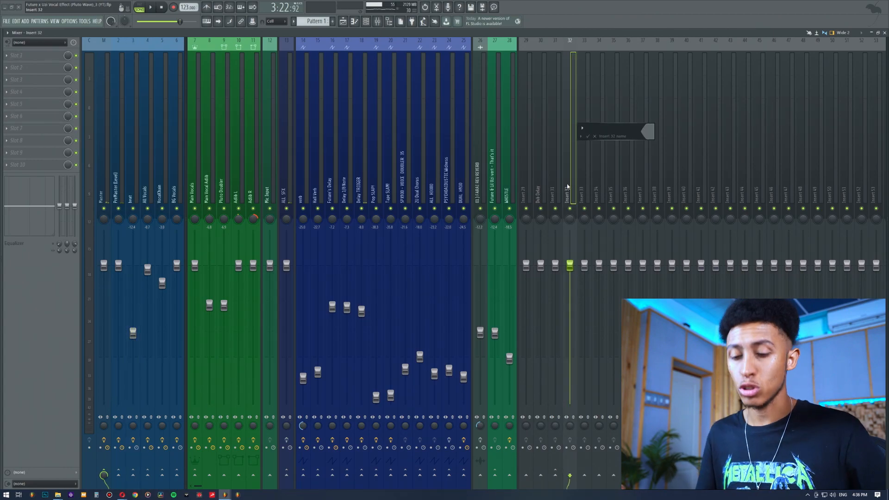
type("TAPE SLAM")
key("Return")
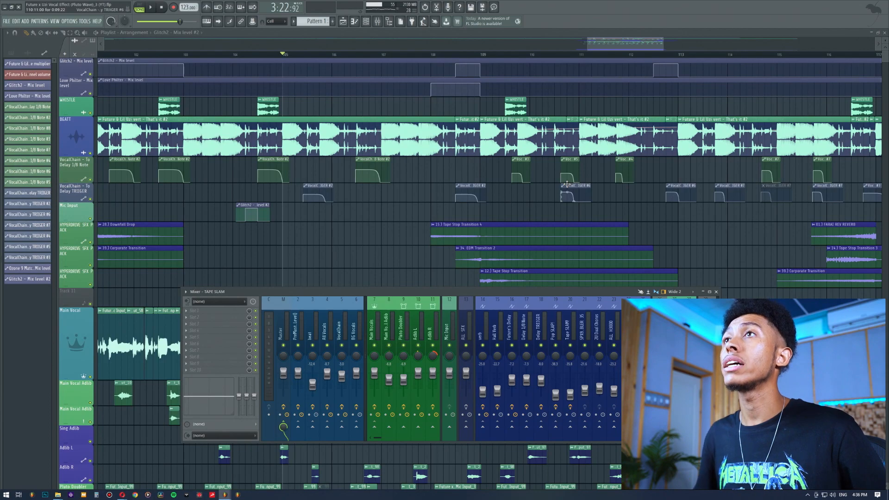
- Move the TAPE SLAM track in among the blue effect sends, directly before the last one
key("alt+Left")
key("alt+Left")
key("alt+Left")
key("alt+Left")
key("alt+Left")
key("alt+Left")
key("alt+Left")
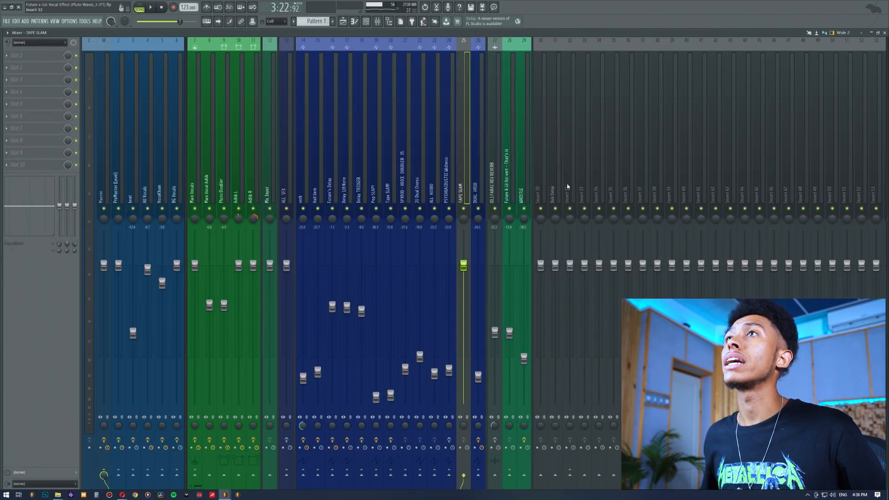
key("alt+Right")
key("alt+Left")
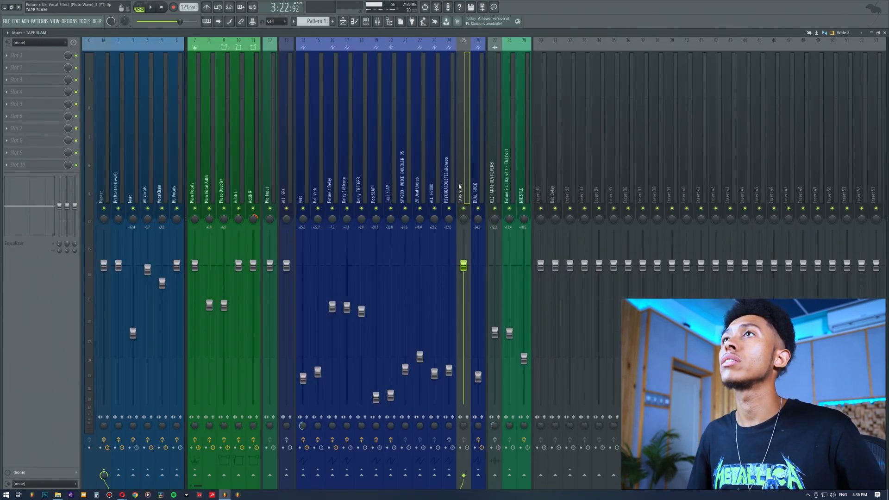
- Colour the TAPE SLAM track Cadet Blue (#59AAB5)
key("F2")
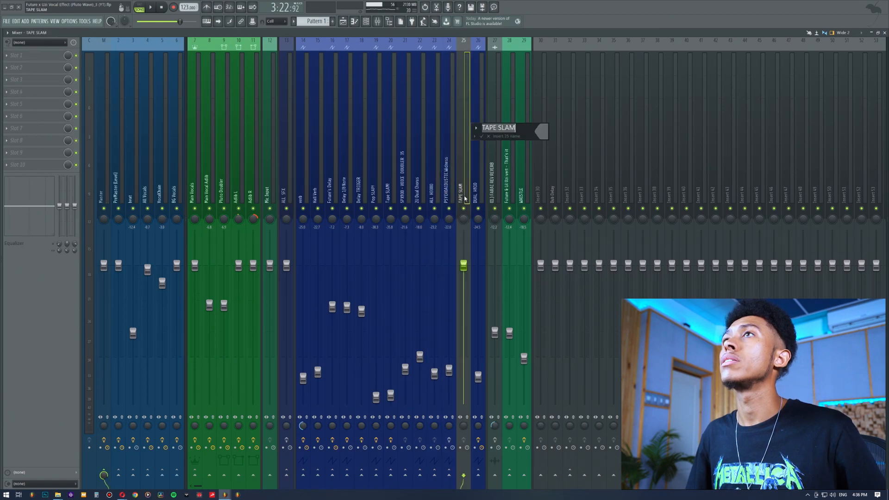
left_click(544, 134)
left_click(584, 153)
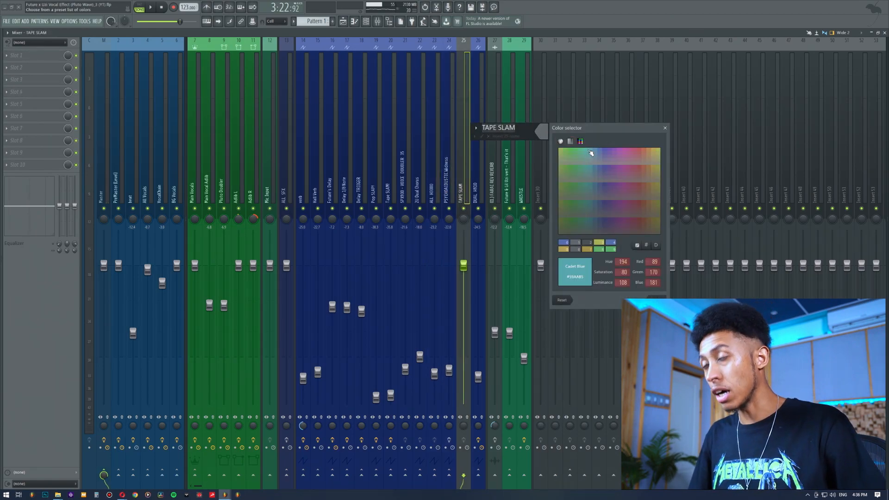
key("Return")
- Load HoRNetTapeMK2 into slot 4 of the TAPE SLAM track, and route that track to ALL SFX instead of the Master
left_click(127, 172)
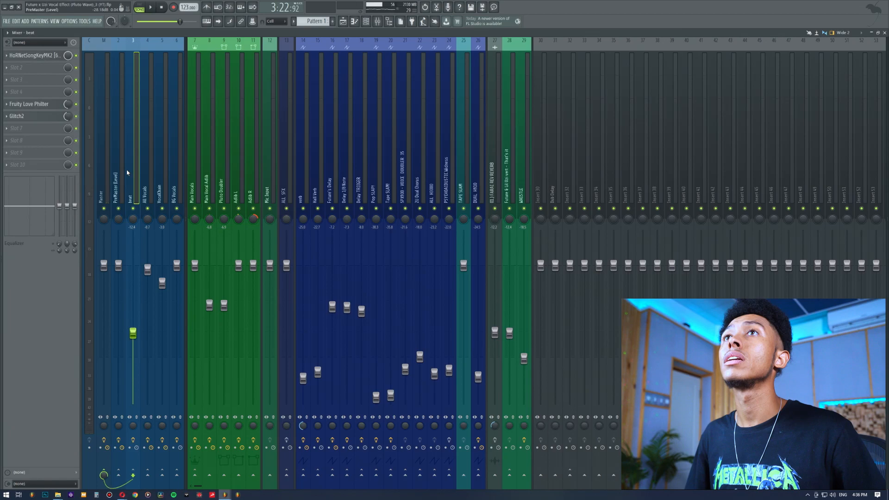
left_click(469, 187)
left_click(14, 92)
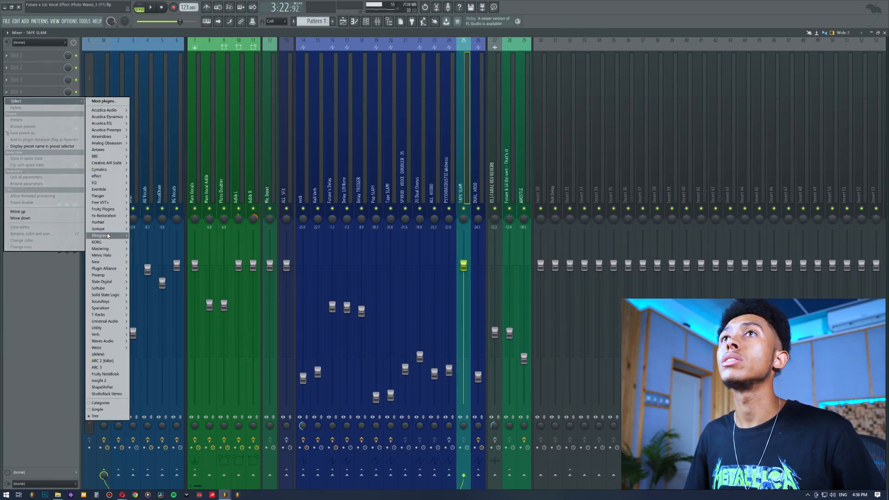
mouse_move(108, 222)
left_click(151, 229)
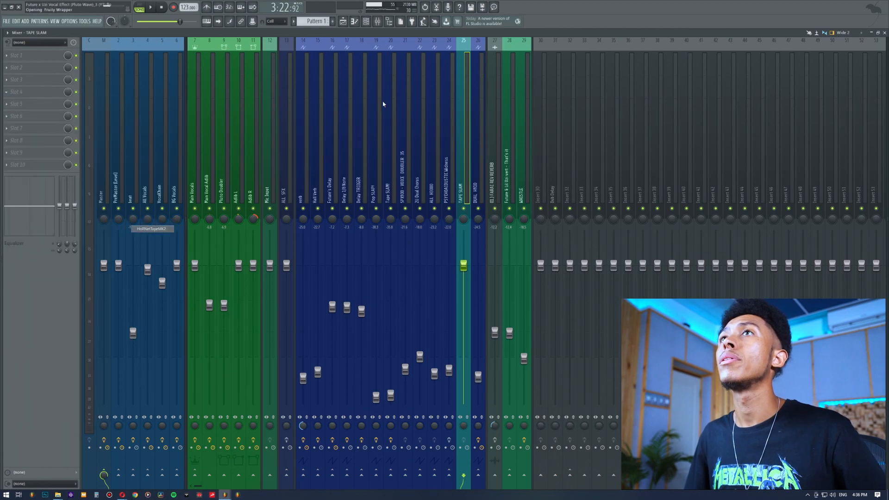
left_click_drag(188, 83, 708, 126)
left_click(165, 172)
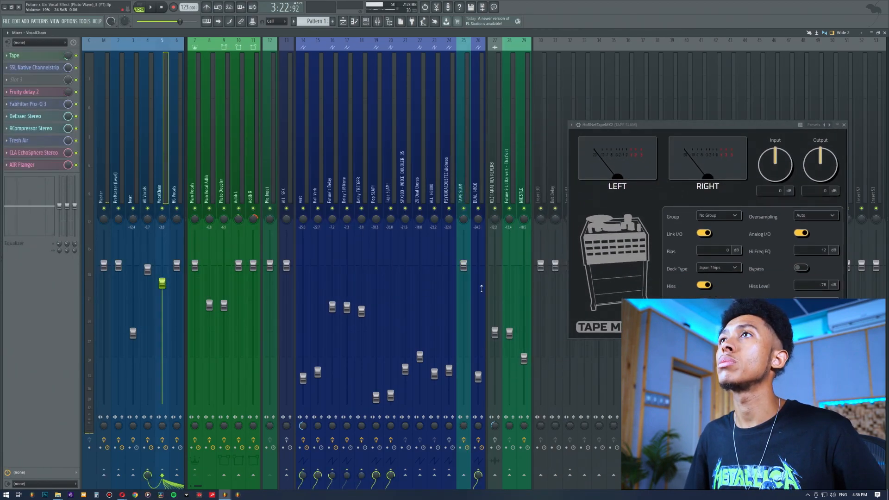
left_click(459, 194)
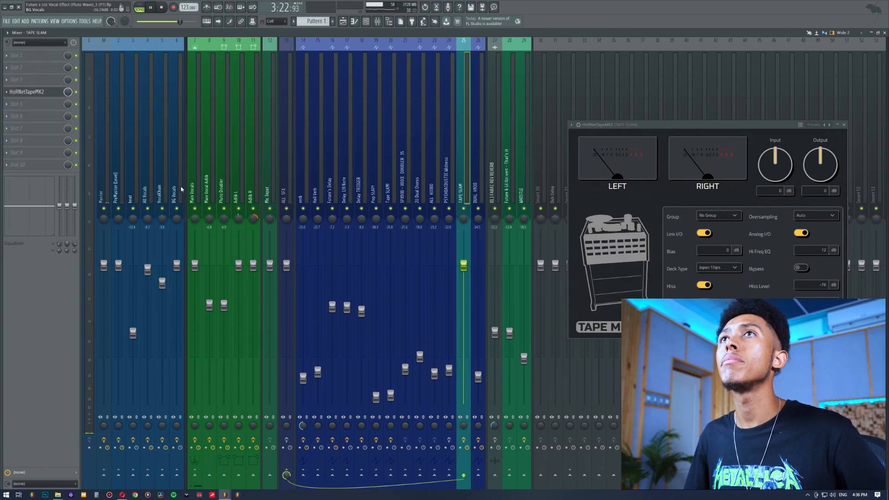
- Send the beat track to TAPE SLAM with playback running, and lower the TAPE SLAM fader to about -4.5 dB
left_click(164, 222)
key("space")
key("space")
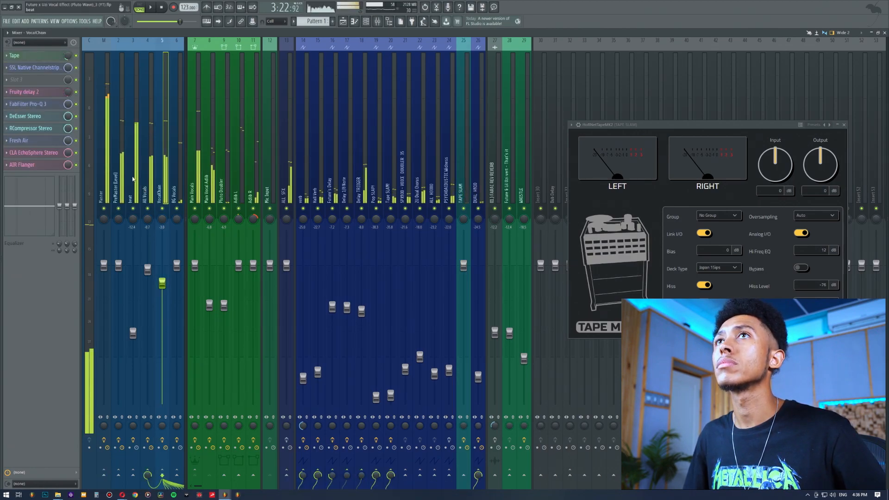
left_click(134, 199)
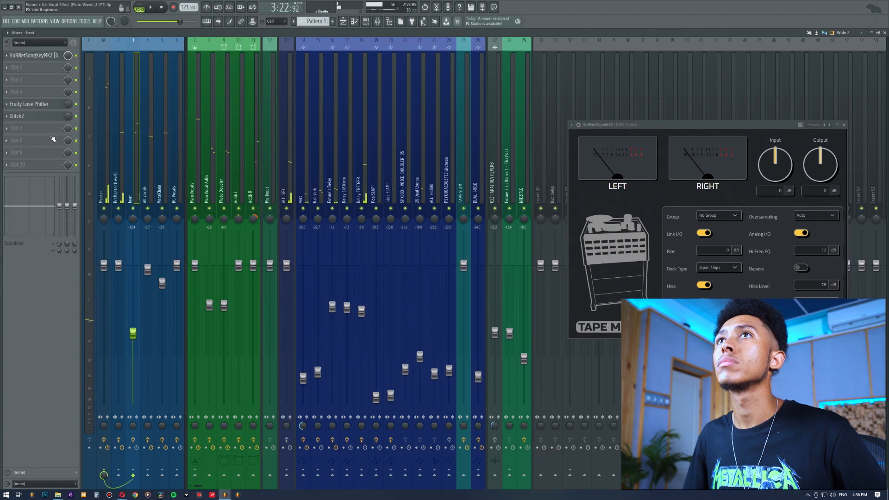
key("space")
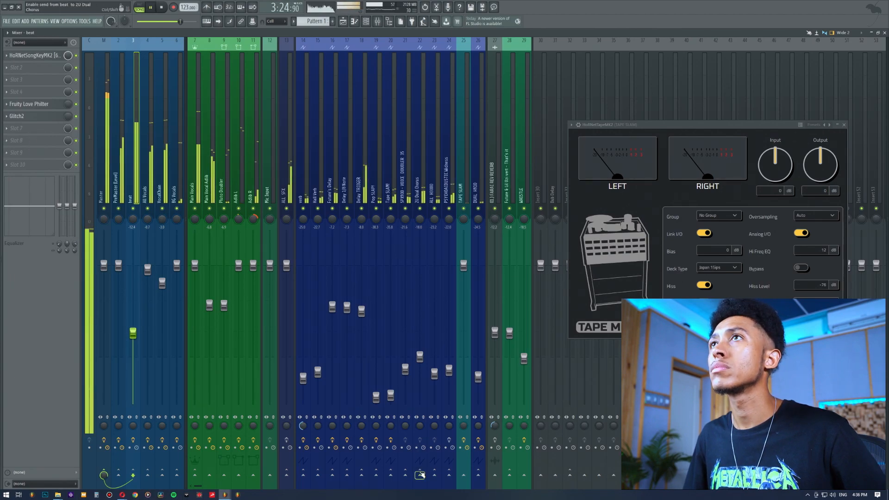
left_click(464, 476)
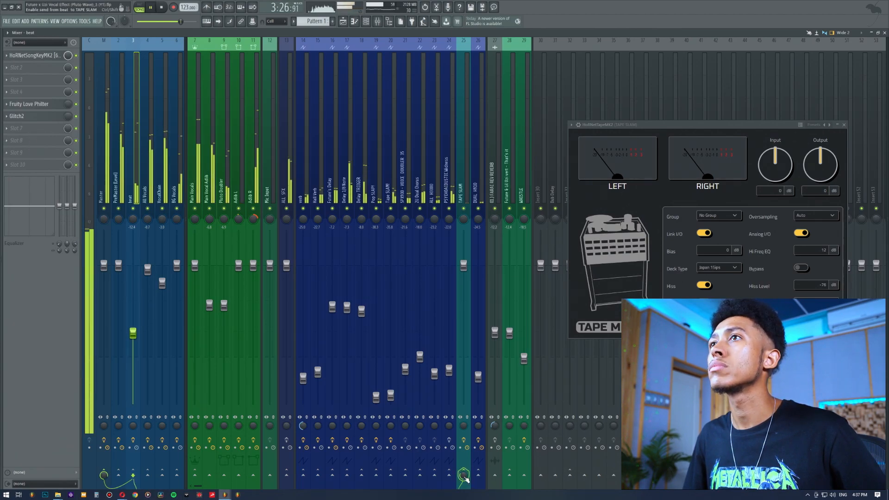
left_click(467, 134)
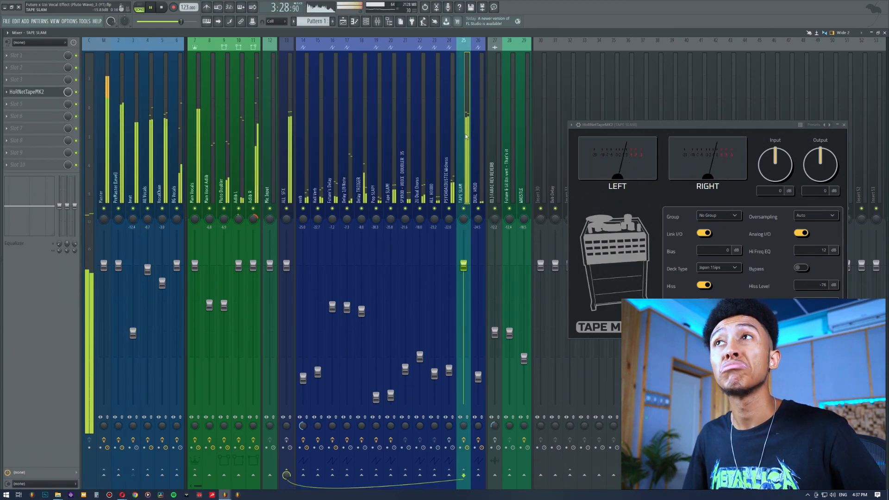
left_click_drag(464, 304, 464, 291)
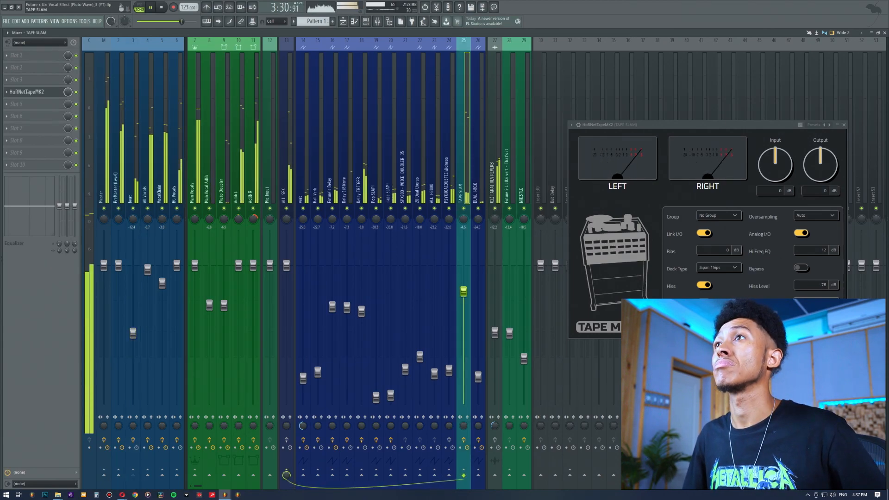
- Drive TAPE SLAM's HoRNetTapeMK2 with about 12.8 dB of linked input gain and set its Bias to about 5.8 dB
left_click_drag(775, 164, 766, 128)
left_click_drag(774, 163, 774, 177)
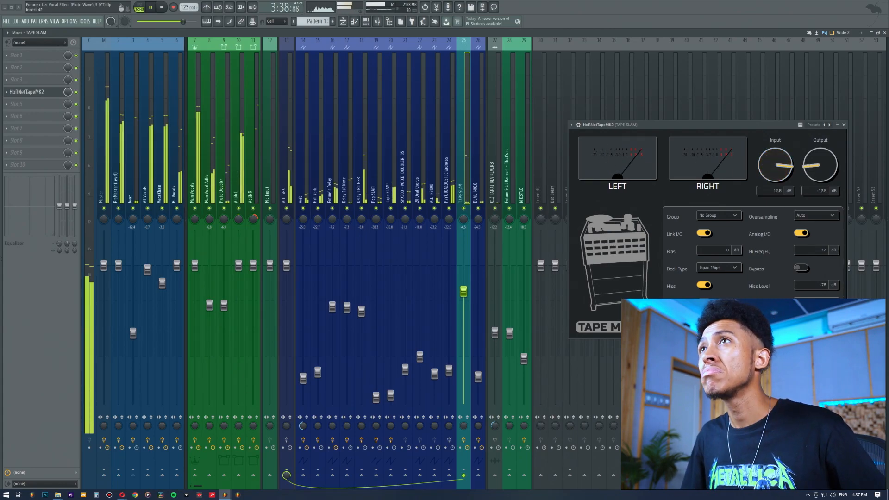
left_click_drag(715, 251, 712, 212)
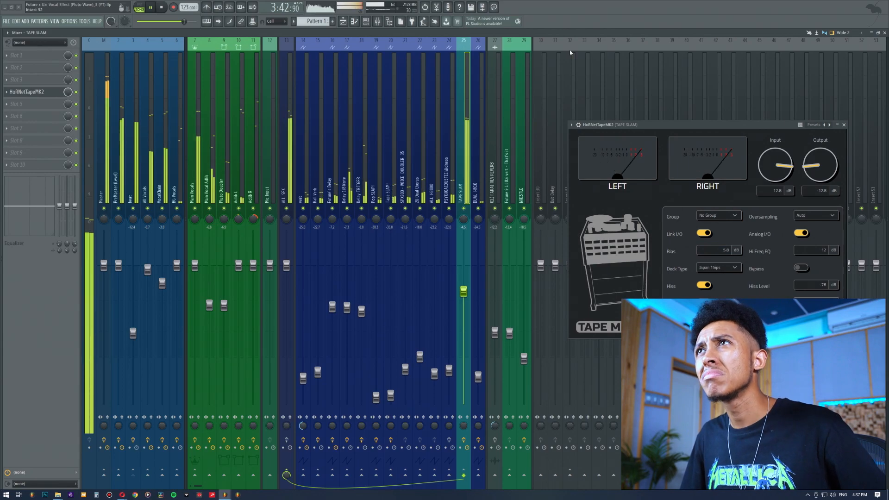
- Lower the TAPE SLAM fader to about -17 dB, and send the VocalChain track to TAPE SLAM as well
left_click_drag(463, 290, 464, 341)
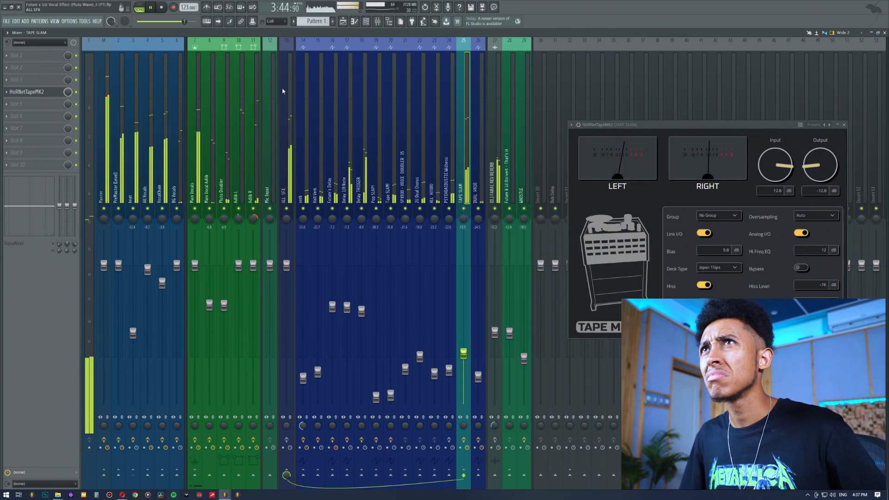
left_click(168, 166)
key("space")
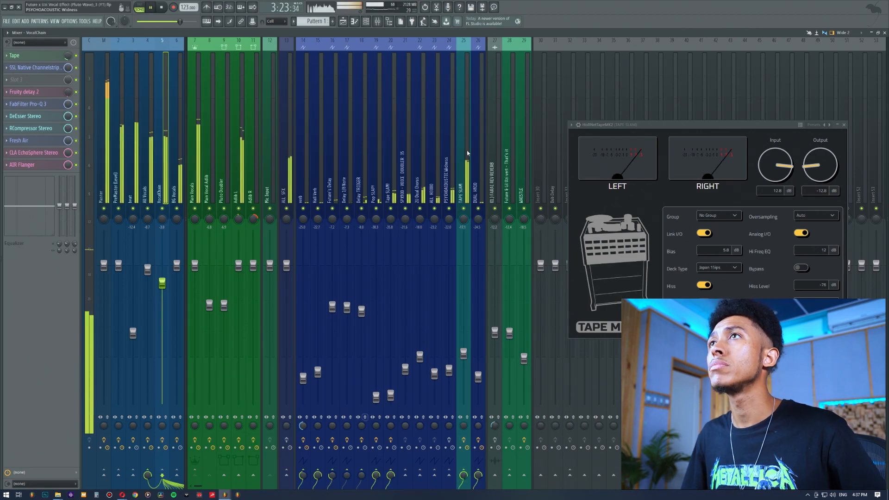
- Balance the TAPE SLAM fader by ear during playback, settling at about -13.6 dB, and stop playback
left_click_drag(464, 354, 464, 287)
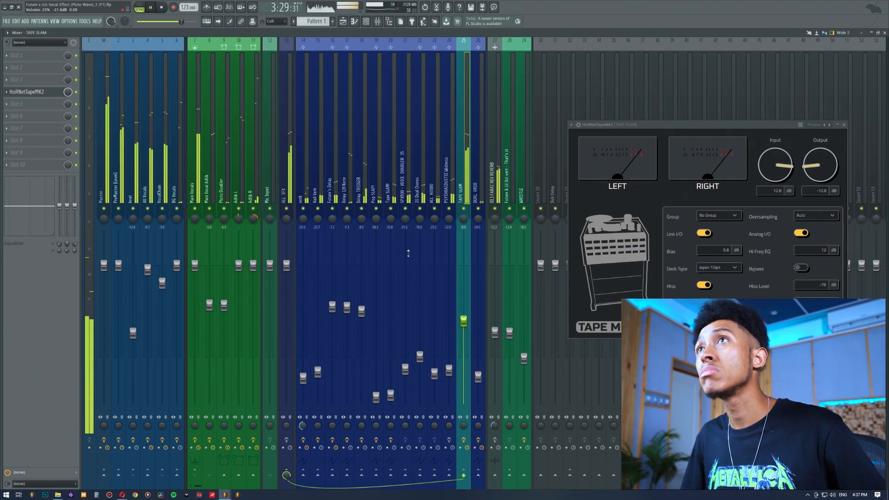
left_click_drag(463, 319, 464, 326)
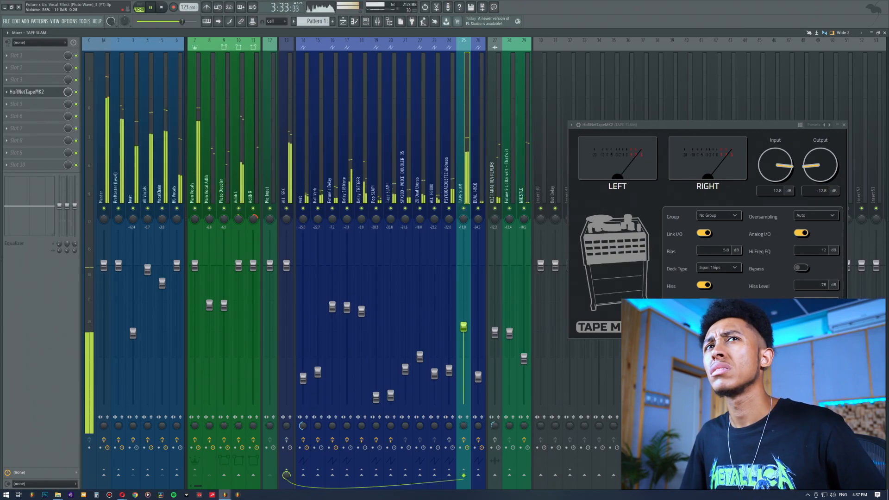
left_click_drag(464, 328, 463, 337)
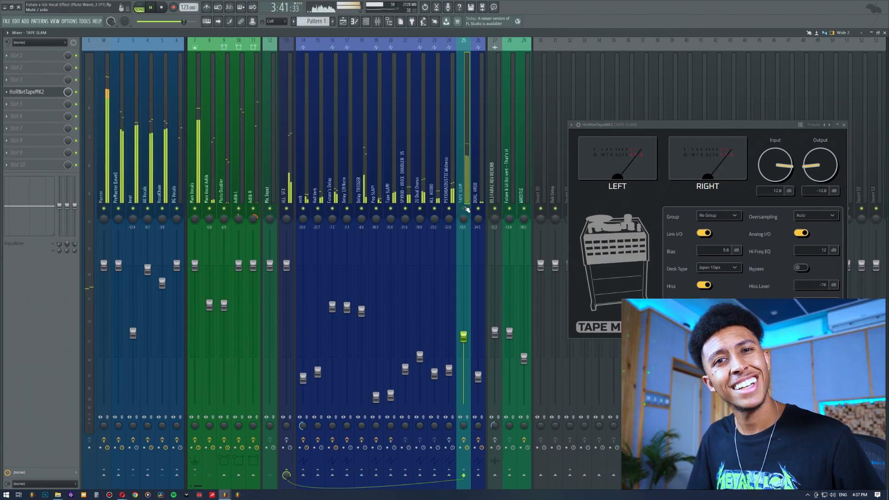
scroll(471, 341, "down", 1)
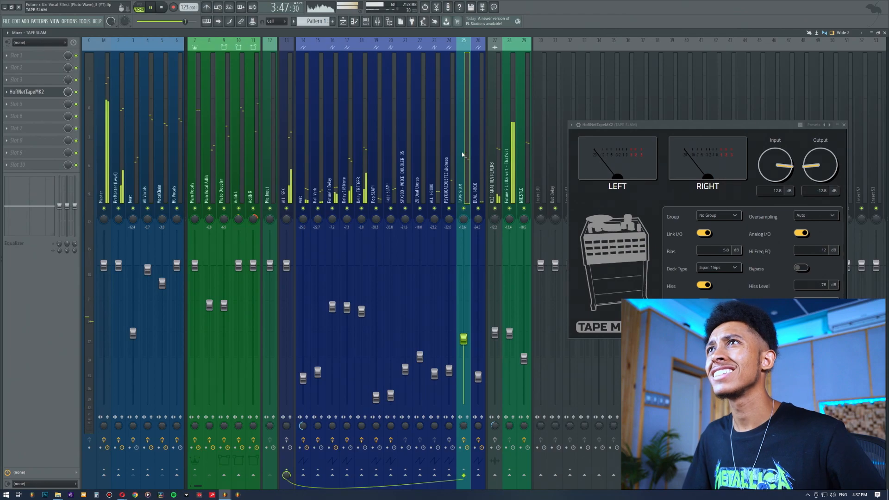
key("space")
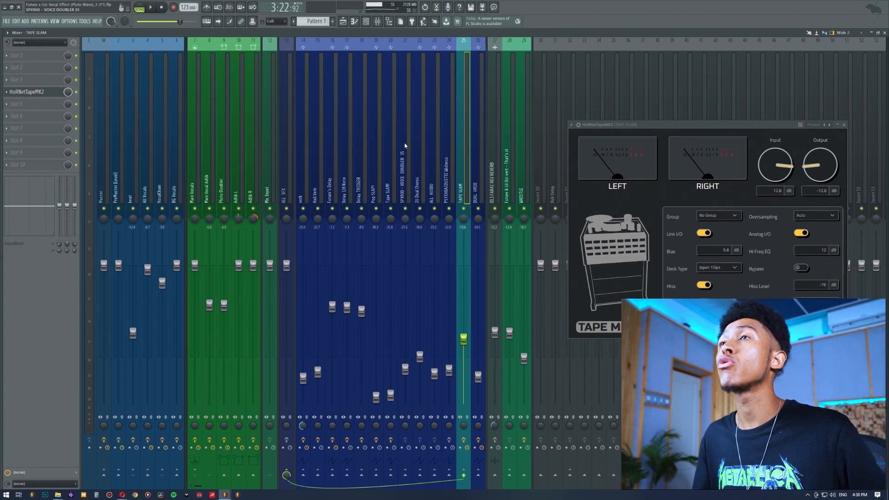
- Switch to the web browser and review the HoRNet Tape MK2 product page's demo, price, update notes and feature list
key("alt+Tab")
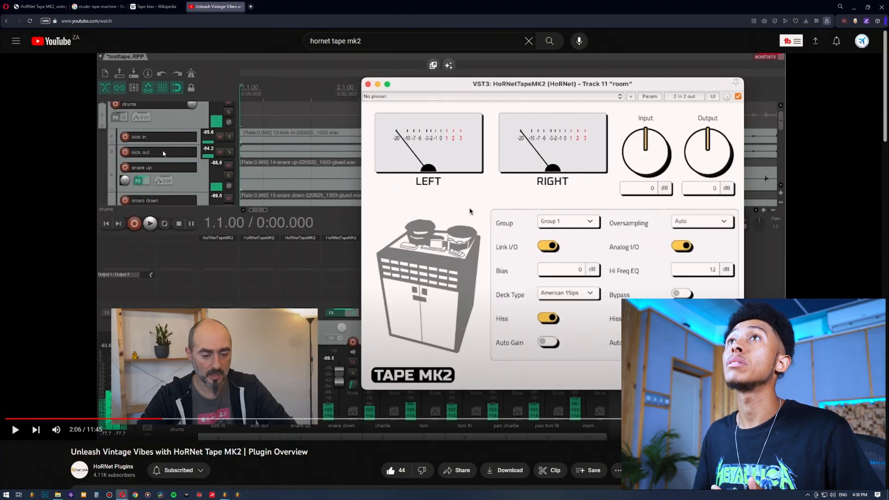
left_click(38, 12)
scroll(364, 185, "up", 3)
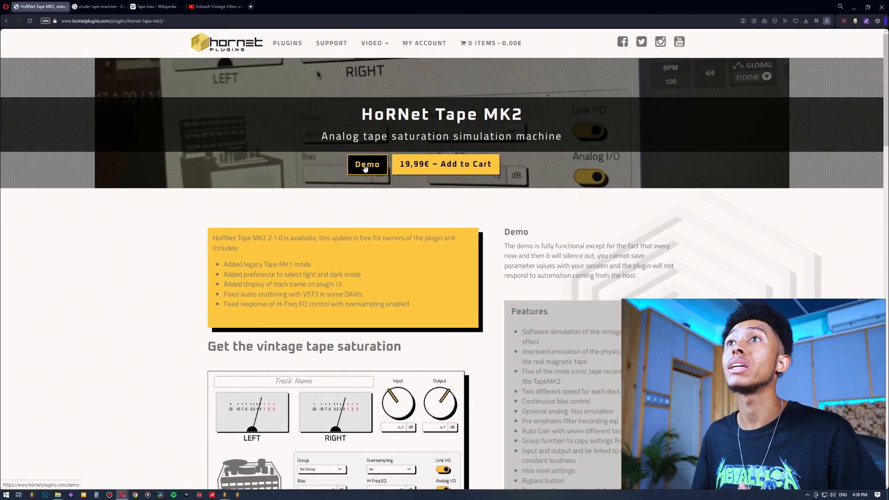
scroll(451, 271, "down", 4)
scroll(451, 271, "up", 2)
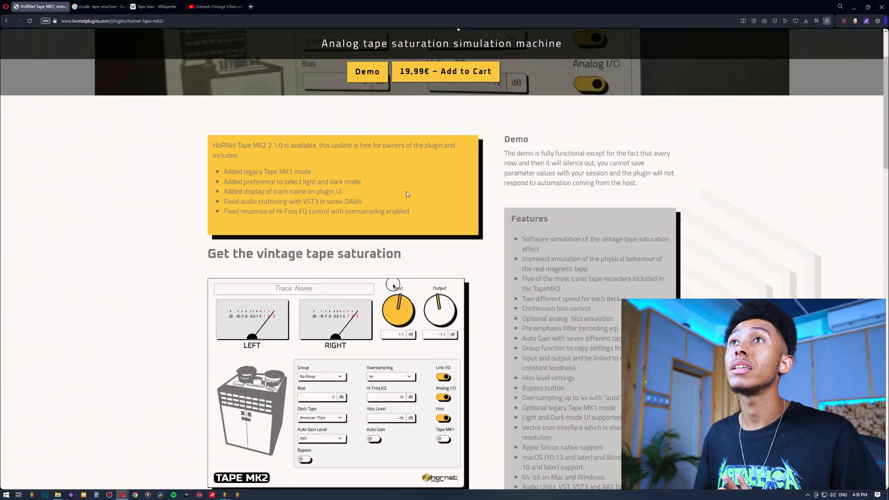
scroll(407, 194, "down", 10)
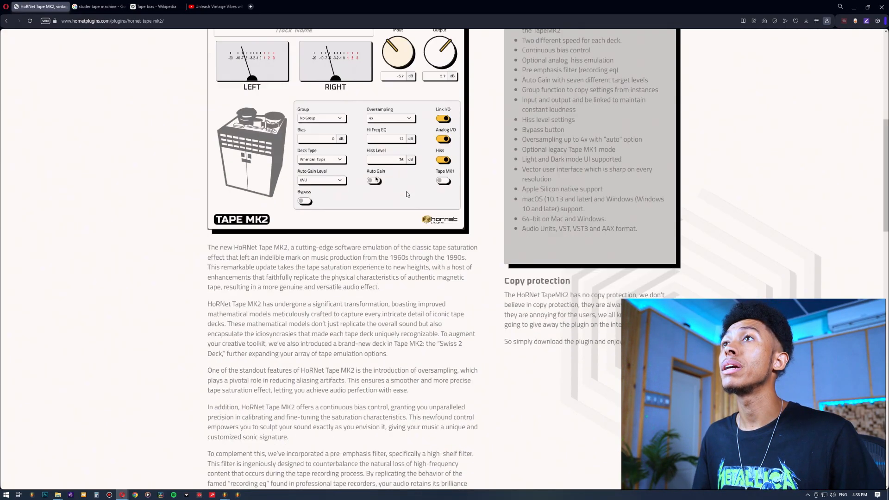
scroll(407, 194, "up", 10)
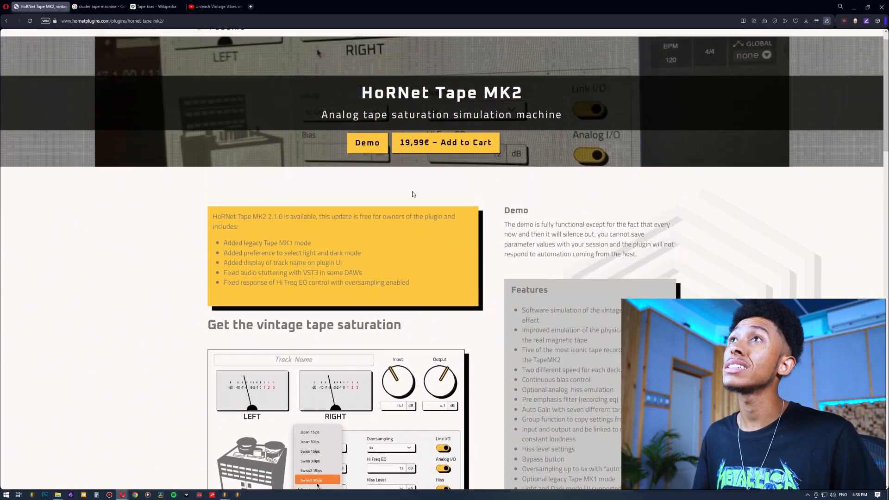
- Open the HoRNet plugin catalogue and look through the other plugins and prices on its first page
left_click(287, 49)
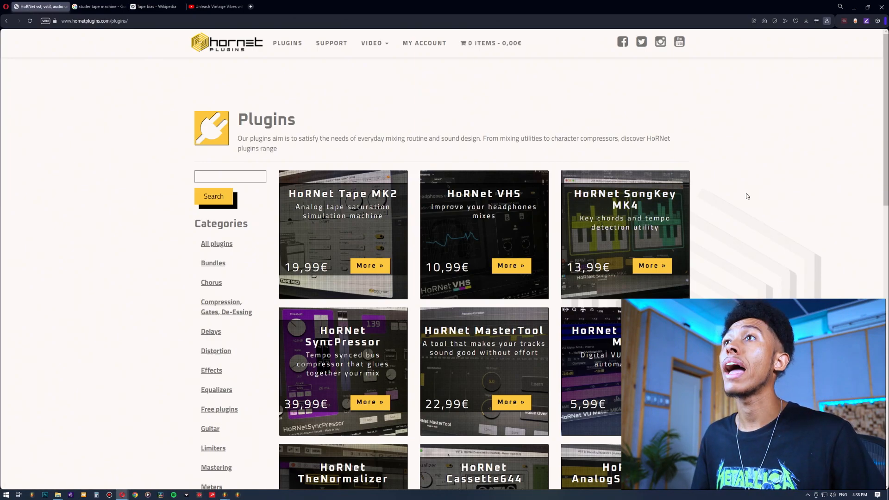
scroll(746, 196, "down", 2)
scroll(746, 196, "down", 2)
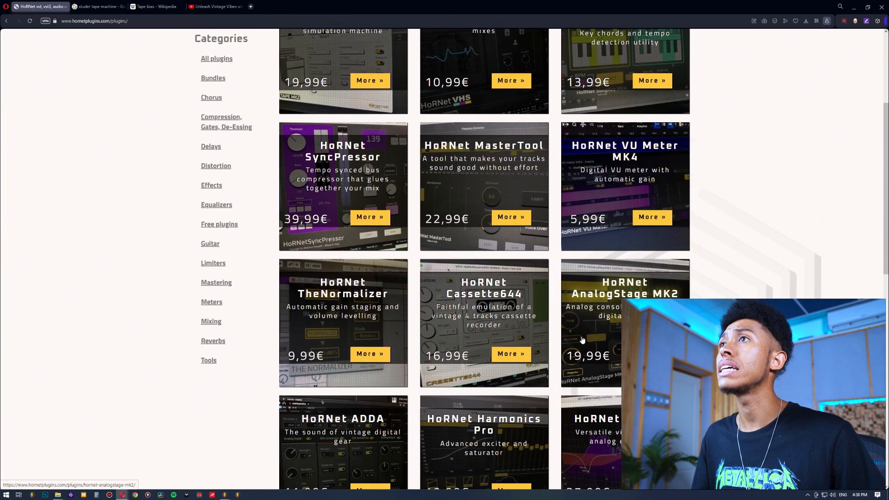
scroll(767, 243, "down", 4)
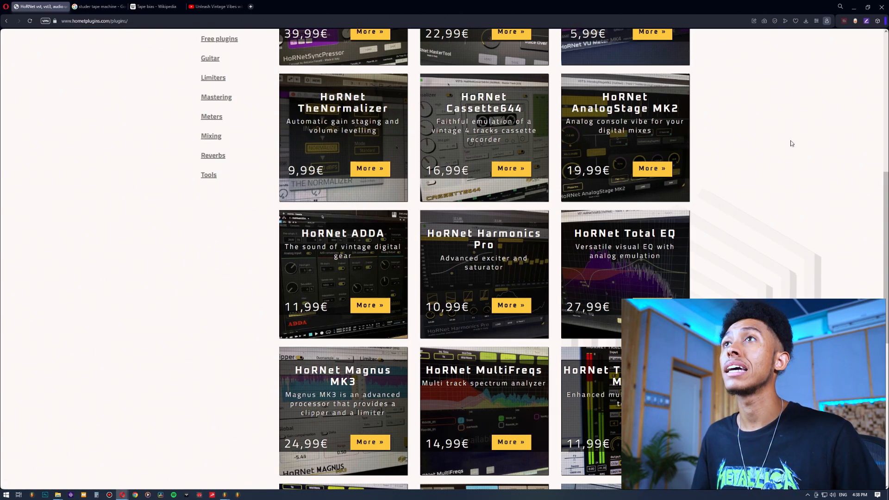
scroll(791, 143, "down", 4)
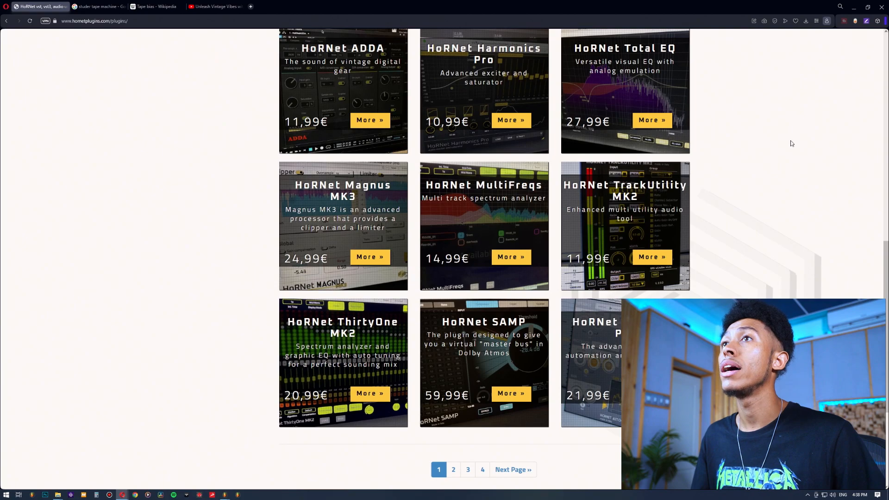